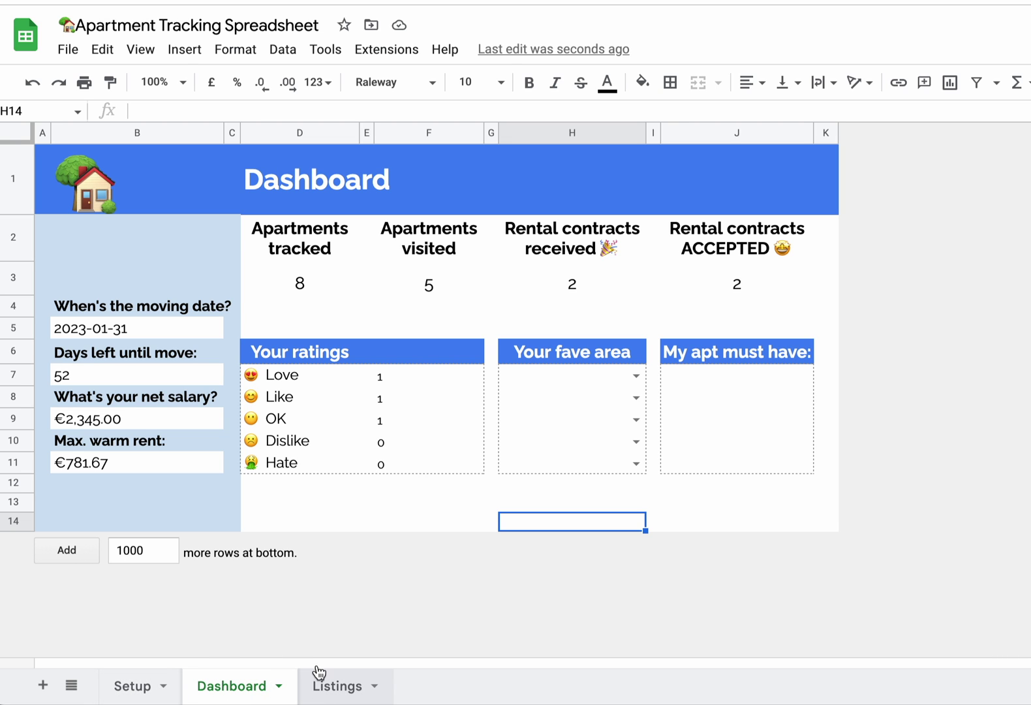
Step: Select the list of Berlin areas in column A of the Setup sheet
{"action": "left_click", "coordinate": [124, 686]}
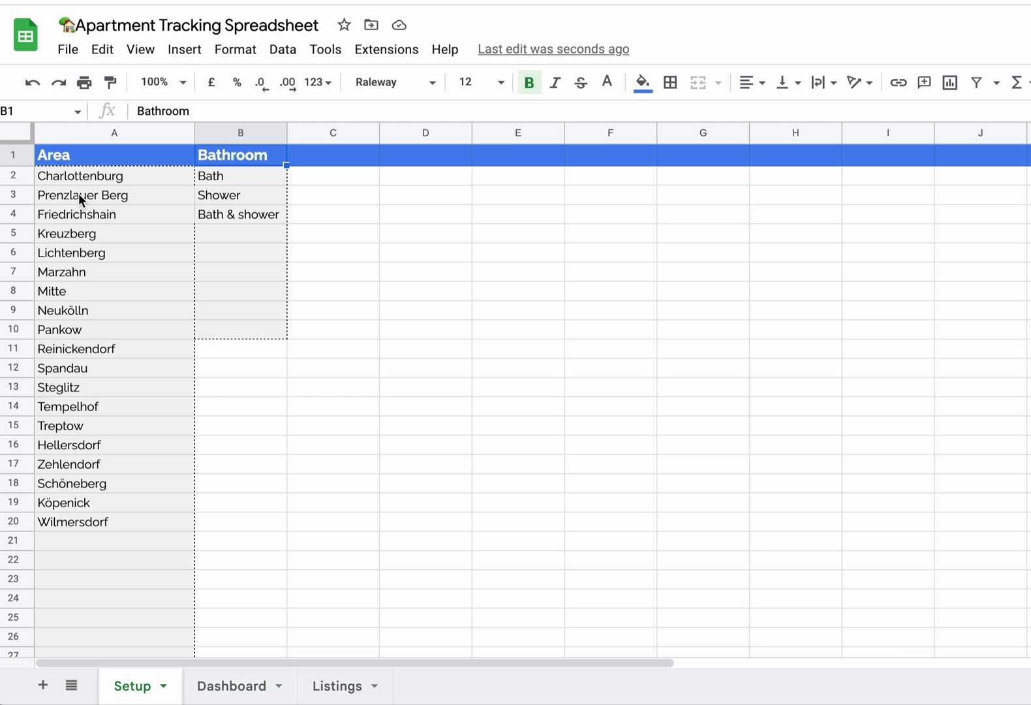
{"action": "left_click_drag", "start_coordinate": [87, 178], "coordinate": [86, 540]}
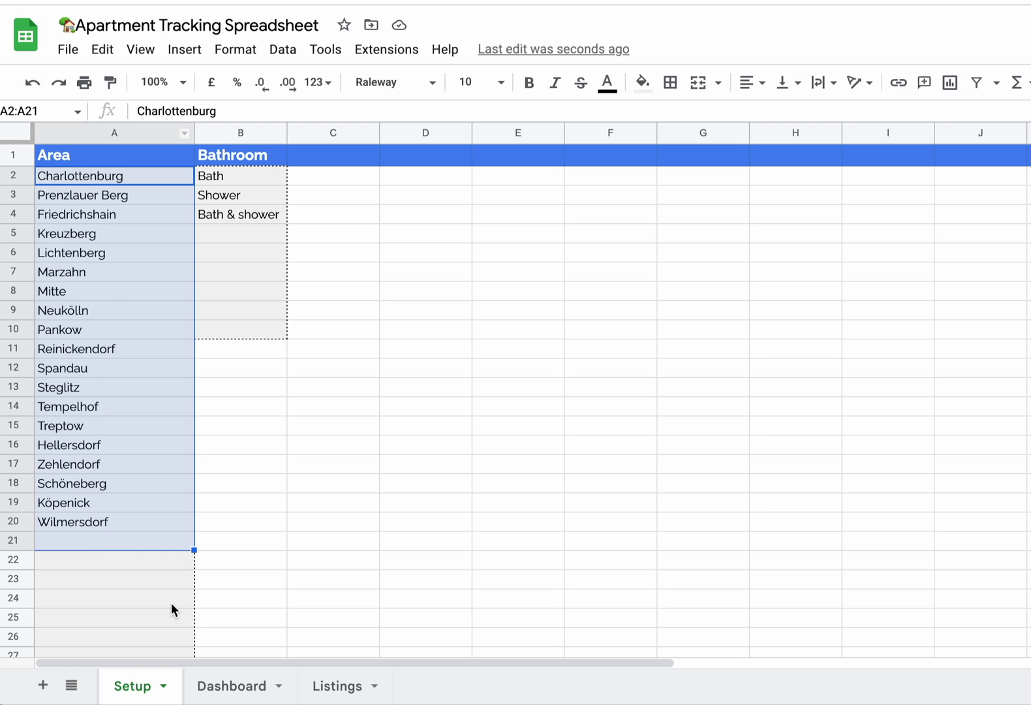
{"action": "scroll", "coordinate": [171, 602], "scroll_direction": "down", "scroll_amount": 1}
{"action": "scroll", "coordinate": [171, 603], "scroll_direction": "down", "scroll_amount": 1}
{"action": "scroll", "coordinate": [171, 602], "scroll_direction": "up", "scroll_amount": 2}
Step: Select the Bathroom header and its Bath, Shower, Bath & shower options, then return to Dashboard
{"action": "left_click", "coordinate": [214, 176]}
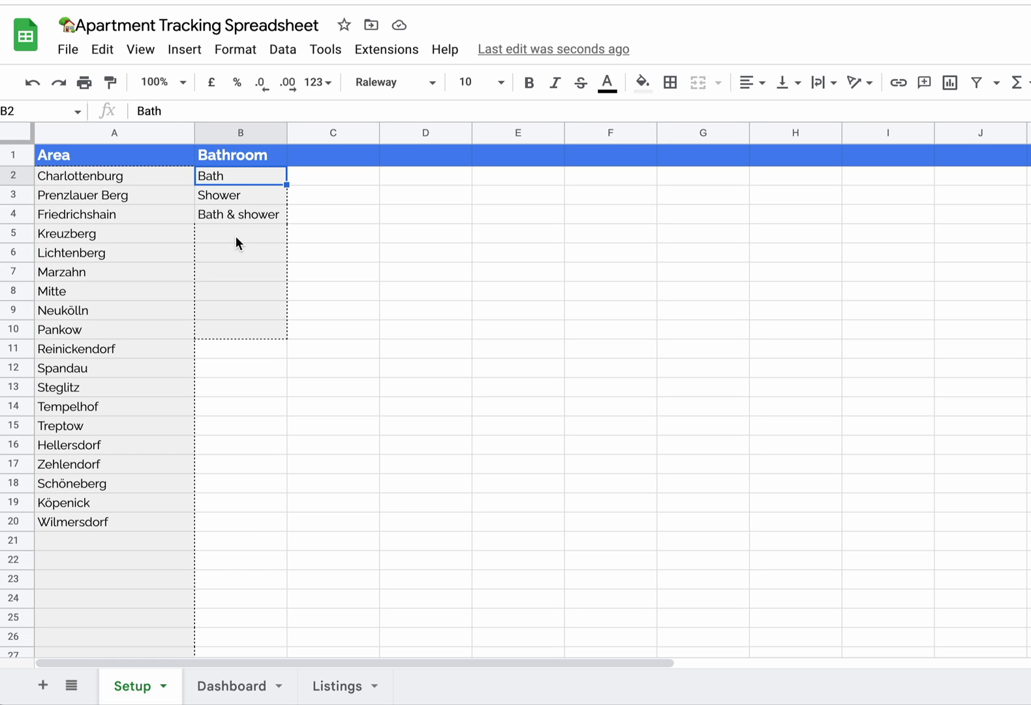
{"action": "left_click", "coordinate": [240, 160]}
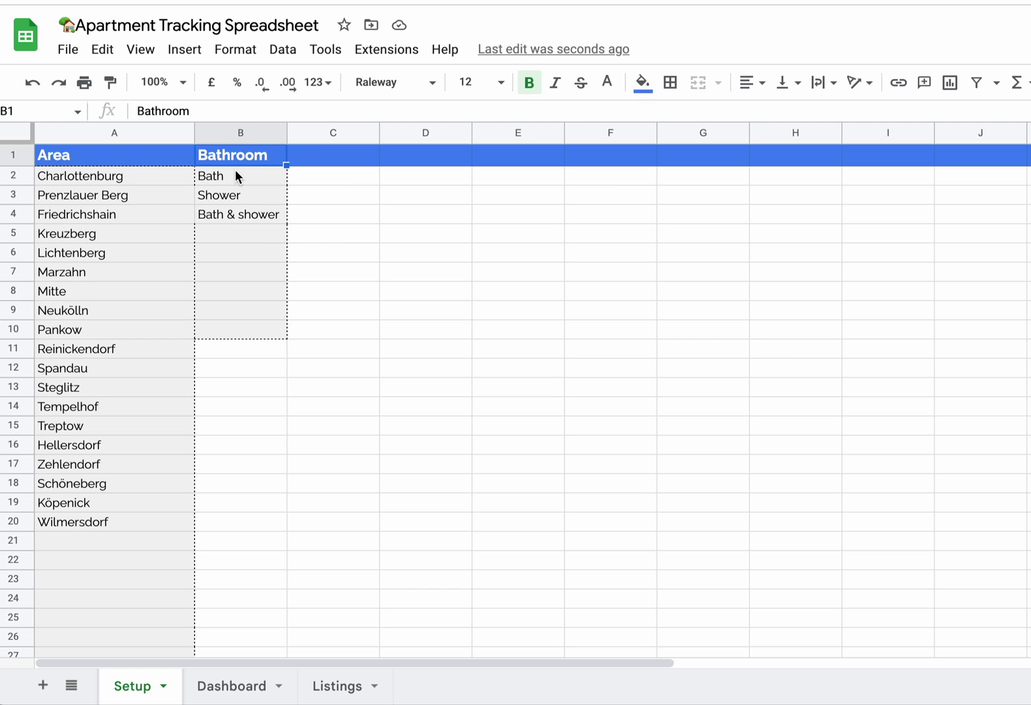
{"action": "left_click_drag", "start_coordinate": [228, 180], "coordinate": [243, 256]}
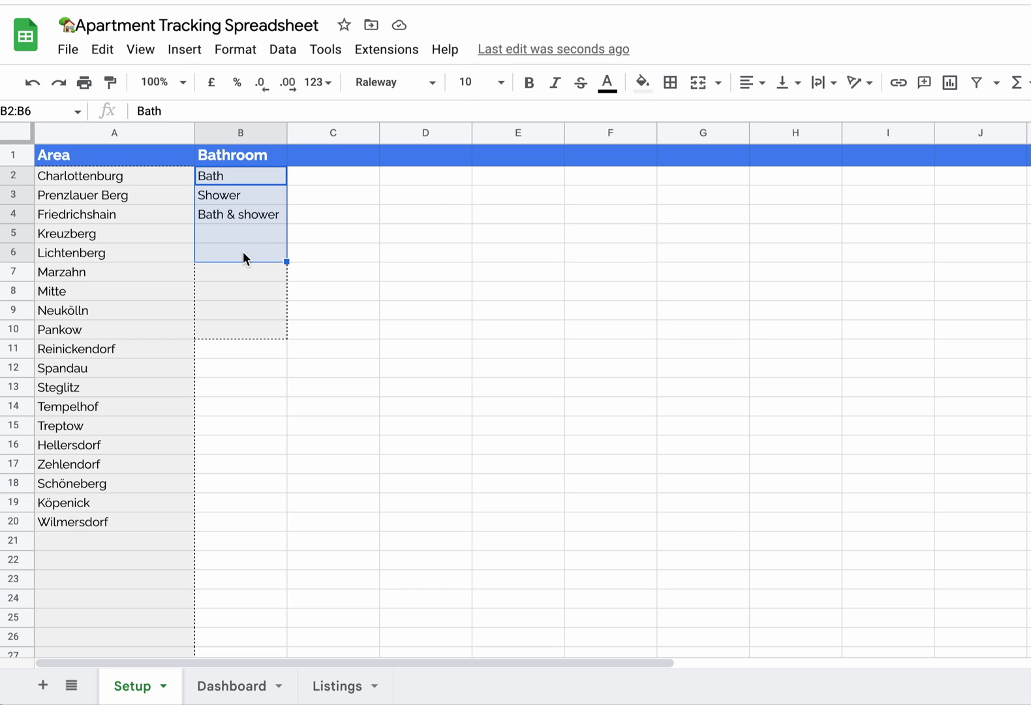
{"action": "left_click", "coordinate": [220, 682]}
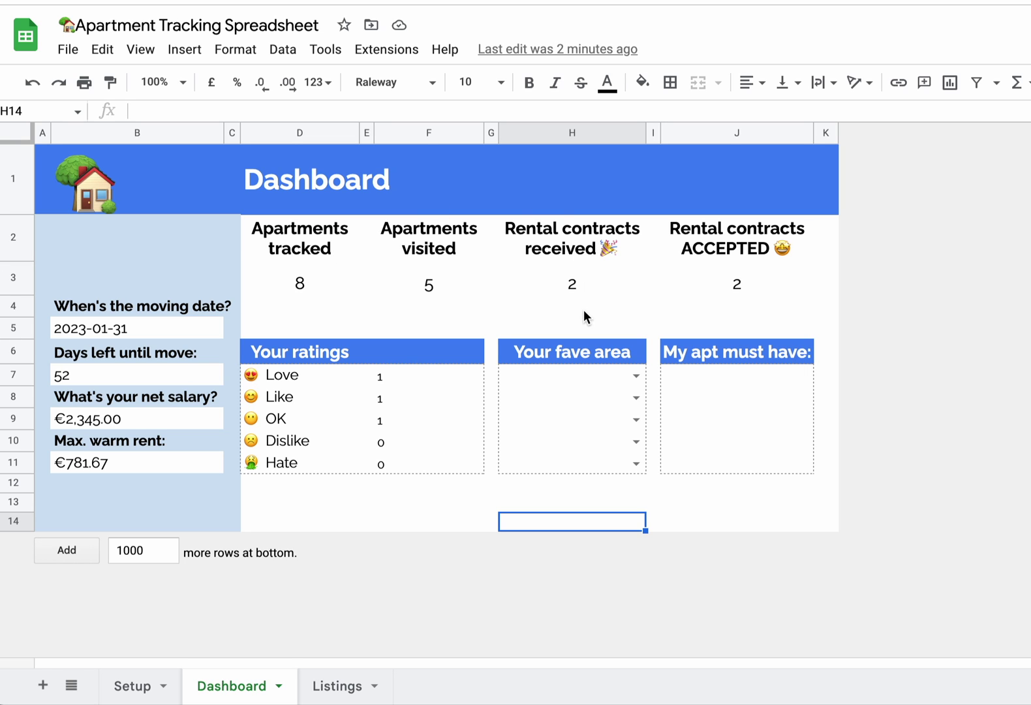
Step: Inspect the J3 COUNTIF formula for accepted contracts and bring up the B5 moving-date calendar
{"action": "left_click", "coordinate": [736, 287]}
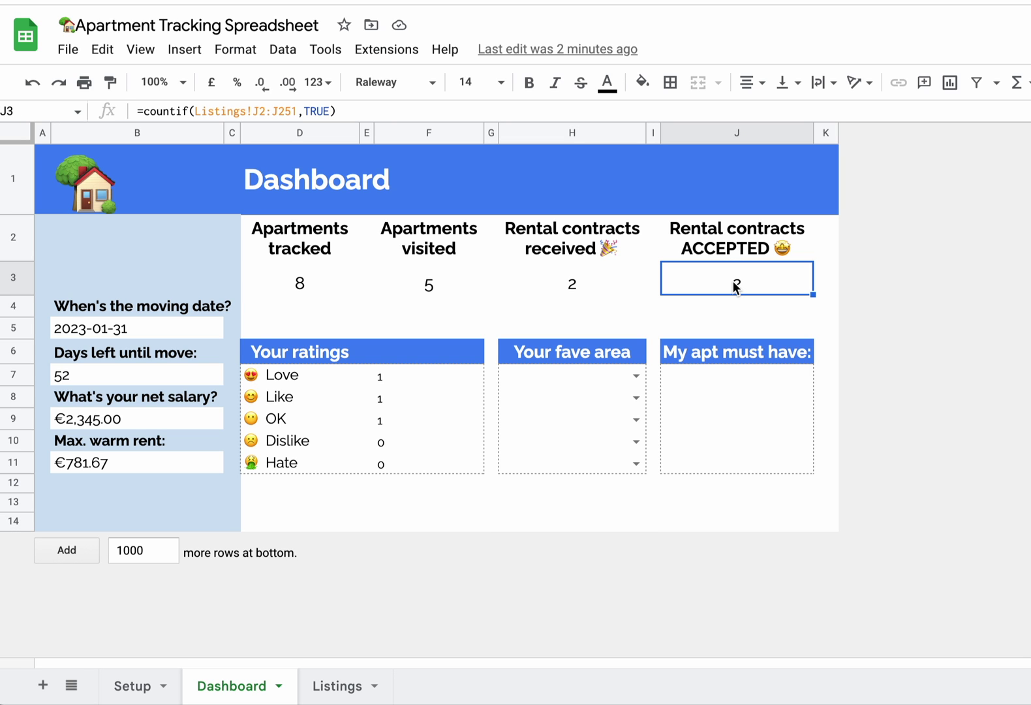
{"action": "left_click", "coordinate": [185, 324]}
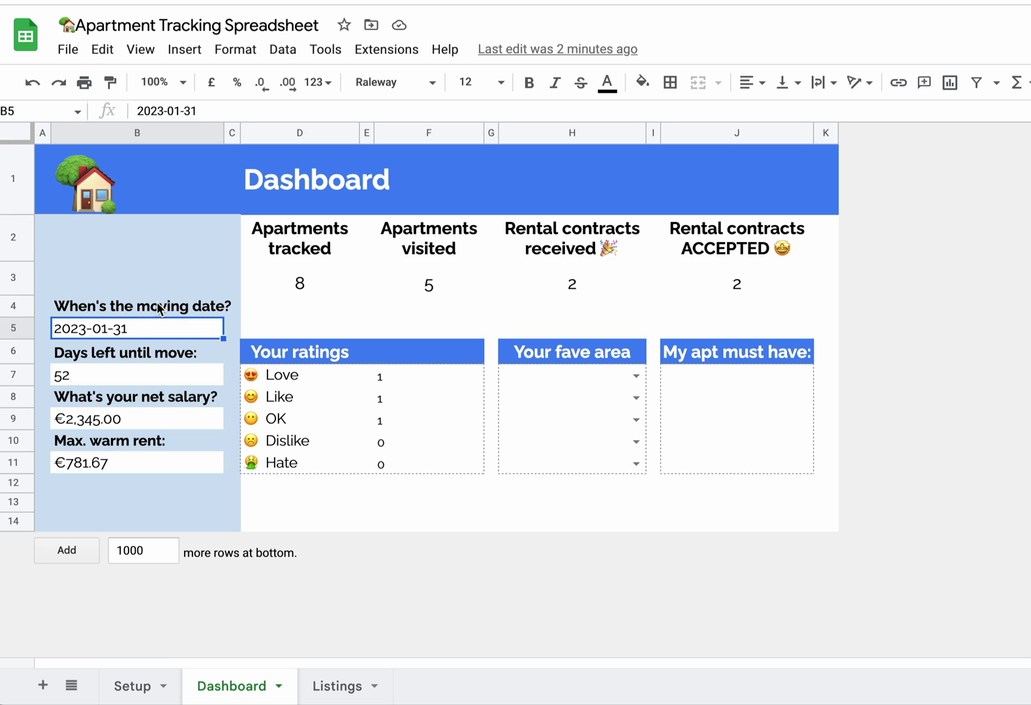
{"action": "double_click", "coordinate": [131, 328]}
Step: Change the moving date to 2023-02-28, leaving 80 days until the move
{"action": "left_click", "coordinate": [205, 359]}
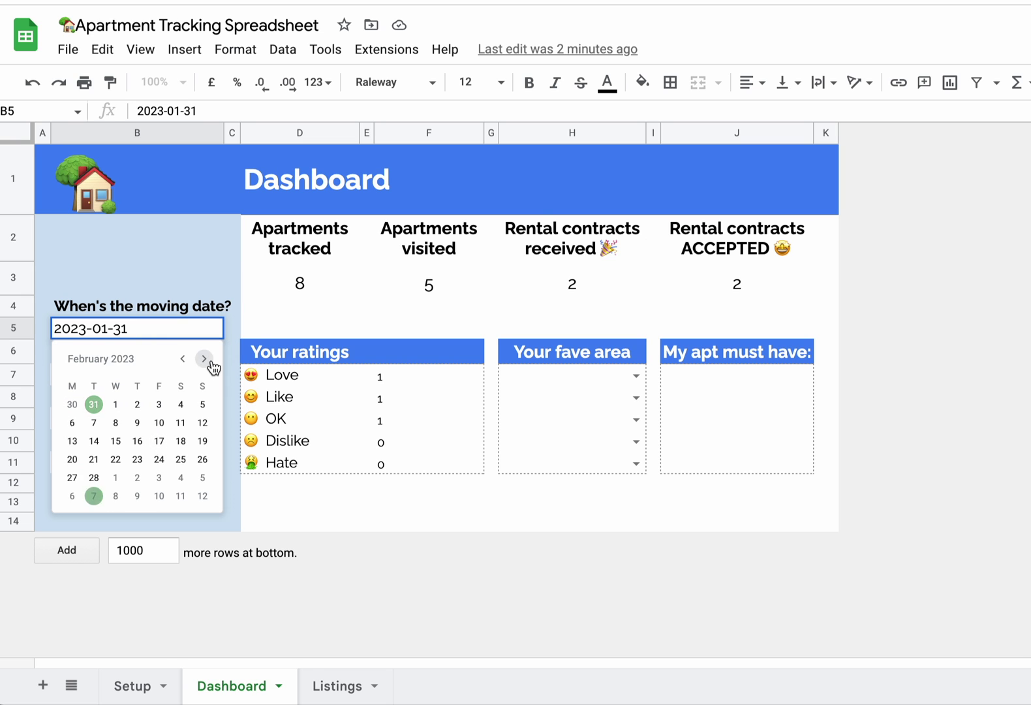
{"action": "left_click", "coordinate": [94, 478]}
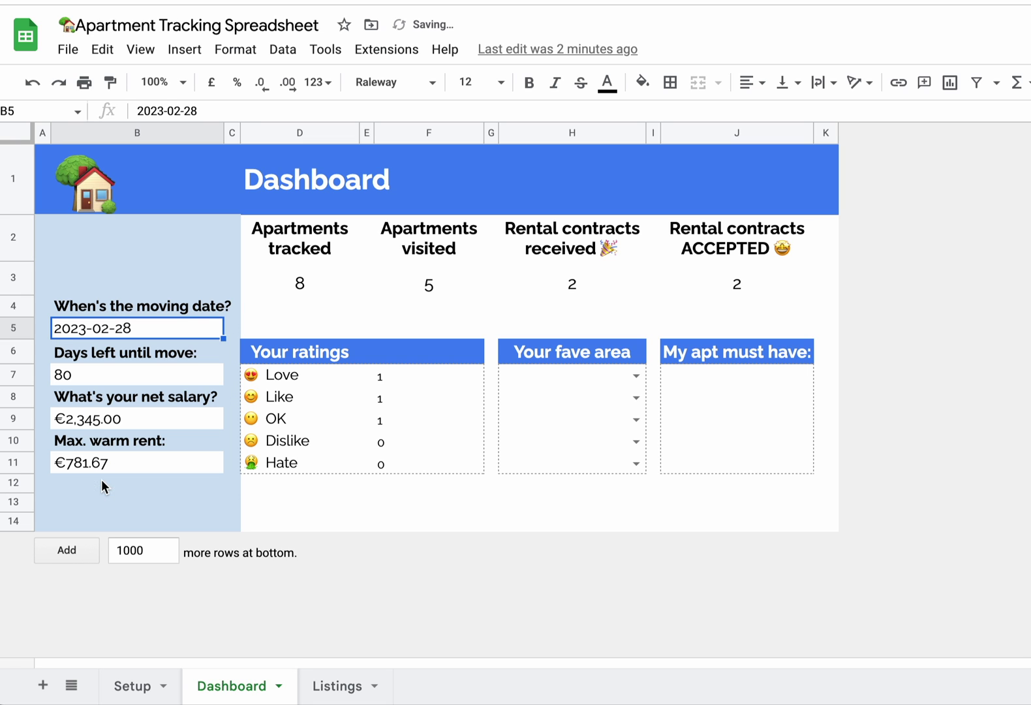
{"action": "left_click", "coordinate": [83, 380]}
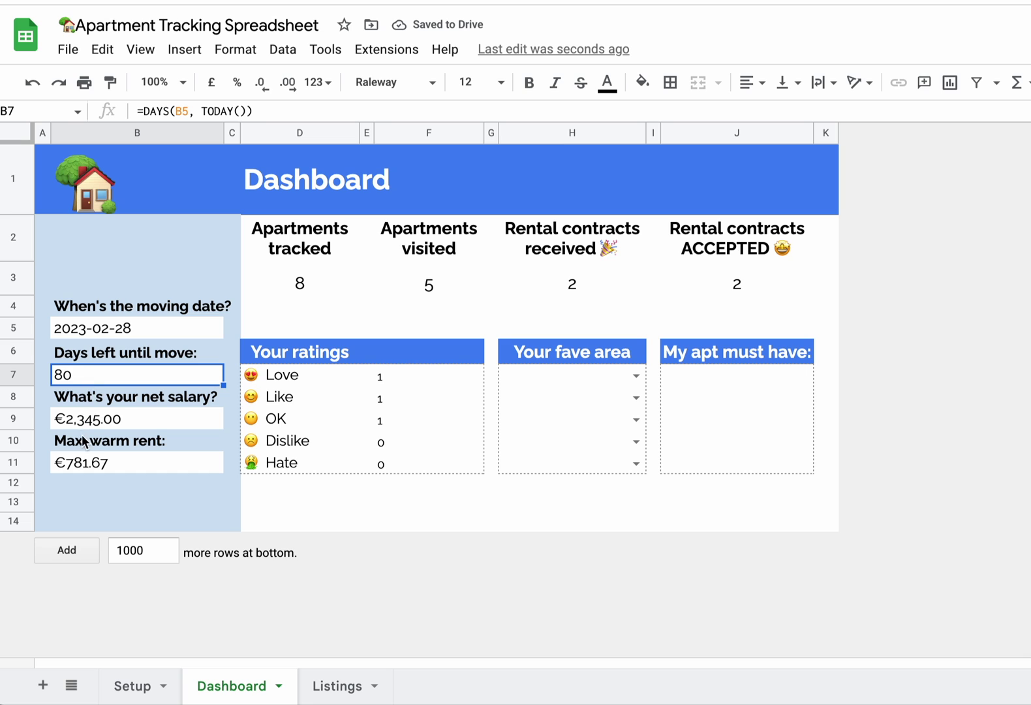
Step: Set the net salary to 4567, yielding a €1,522.33 max warm rent, and inspect the ratings formulas
{"action": "double_click", "coordinate": [98, 421]}
{"action": "key", "text": "ctrl+a"}
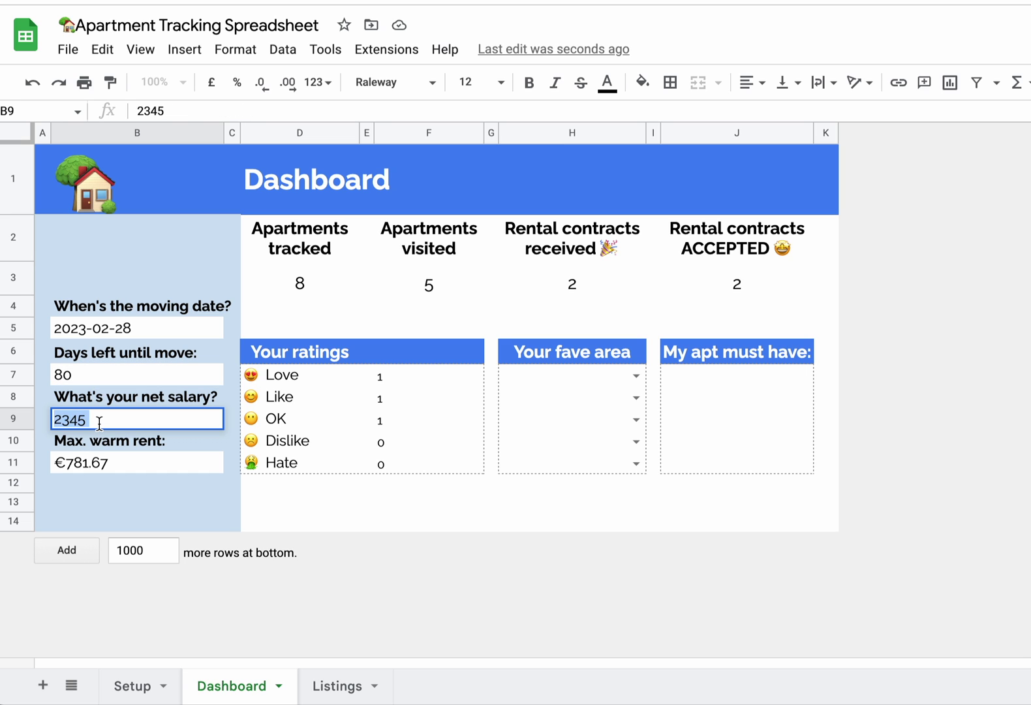
{"action": "type", "text": "4567"}
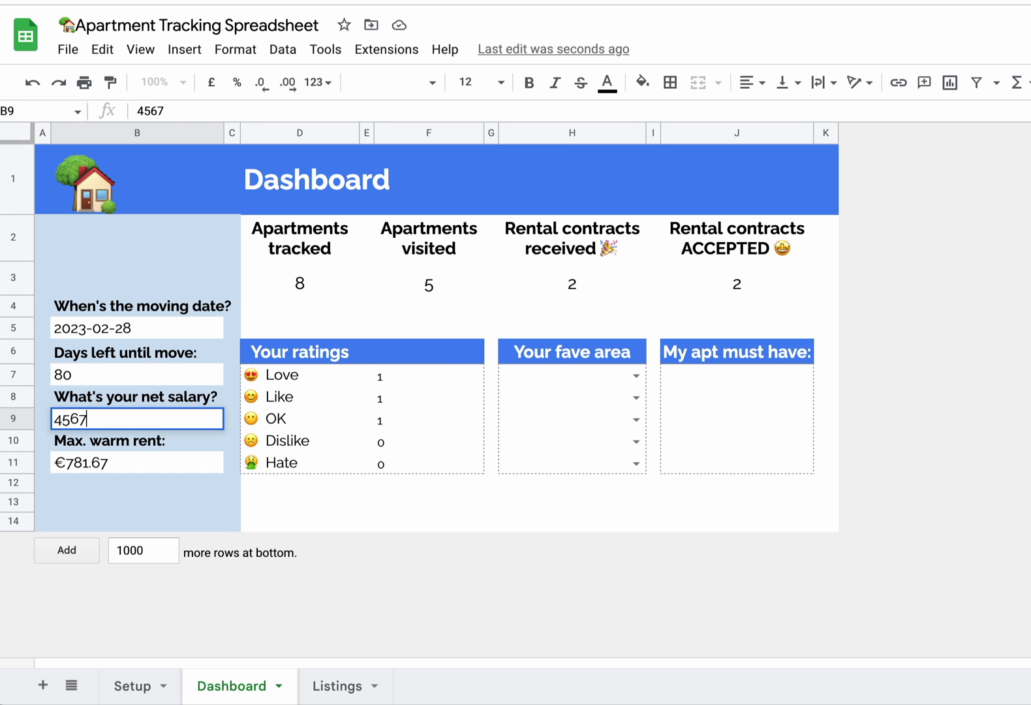
{"action": "key", "text": "Return"}
{"action": "left_click", "coordinate": [80, 464]}
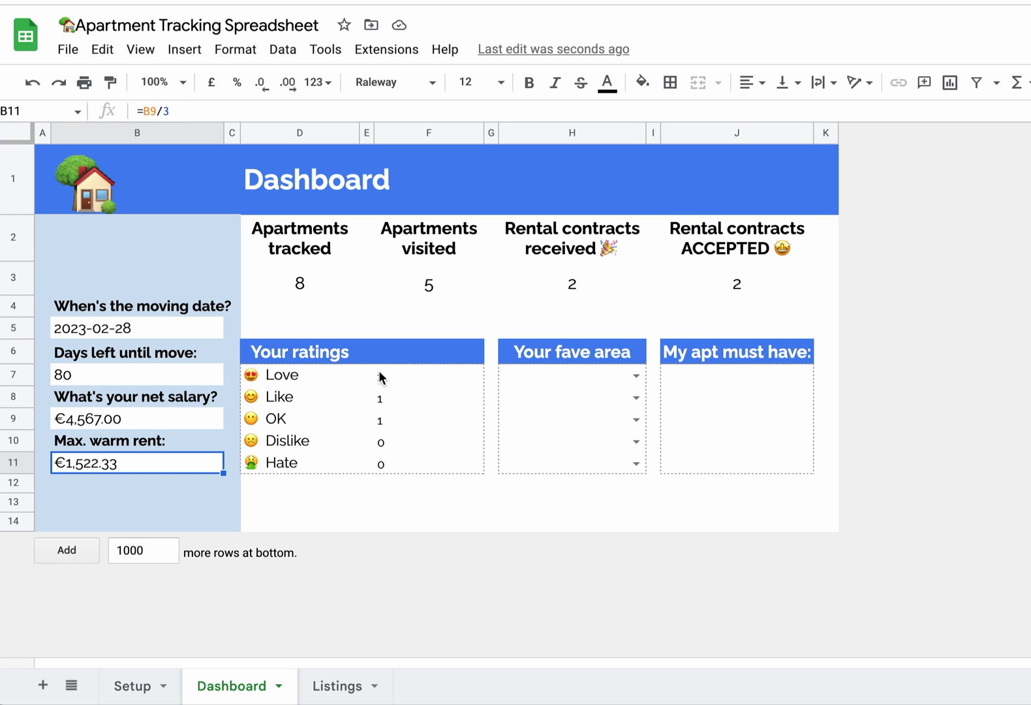
{"action": "left_click_drag", "start_coordinate": [380, 375], "coordinate": [393, 456]}
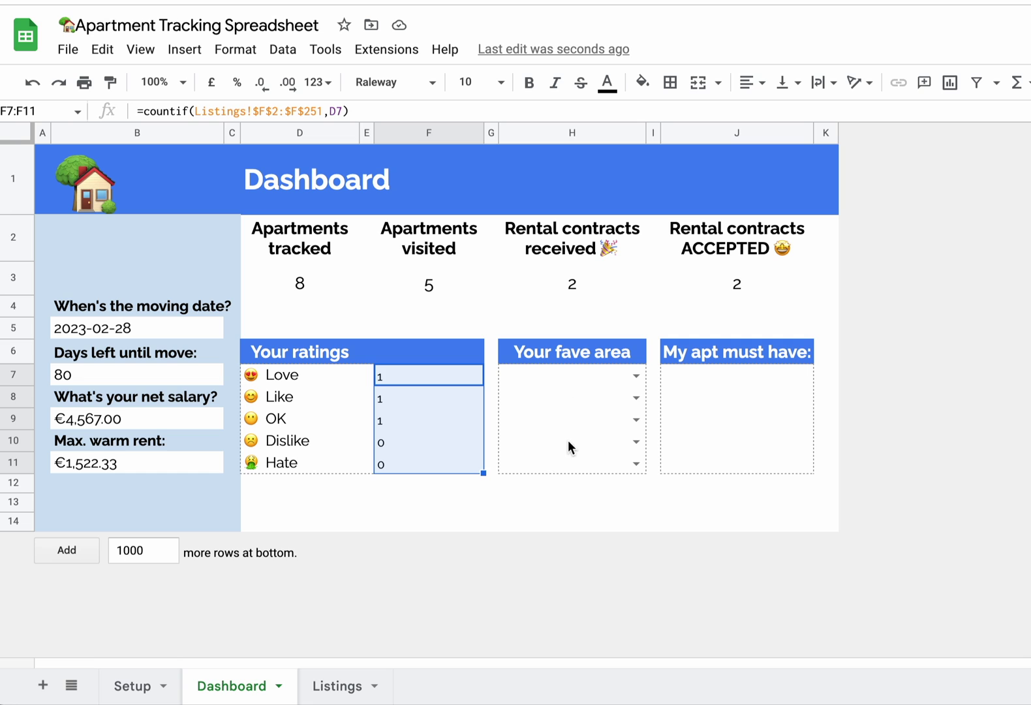
Step: Inspect the favourite-area dropdown and must-have list cells, then go to the Listings sheet
{"action": "left_click", "coordinate": [583, 377]}
{"action": "left_click", "coordinate": [636, 376]}
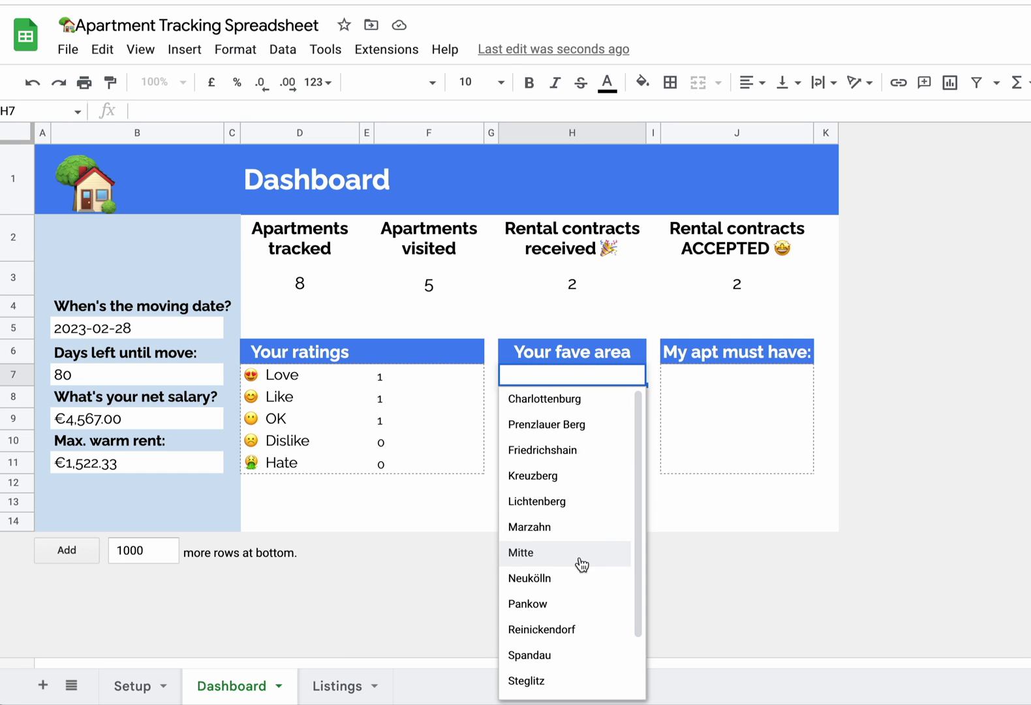
{"action": "left_click", "coordinate": [697, 471]}
{"action": "left_click_drag", "start_coordinate": [714, 377], "coordinate": [714, 465]}
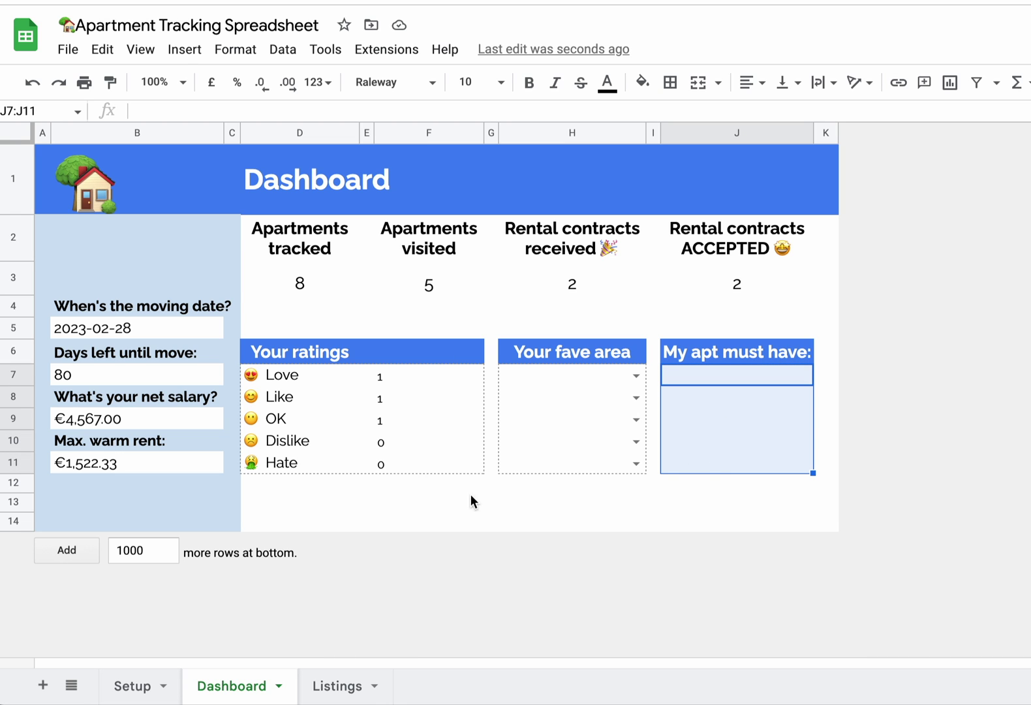
{"action": "left_click", "coordinate": [336, 687]}
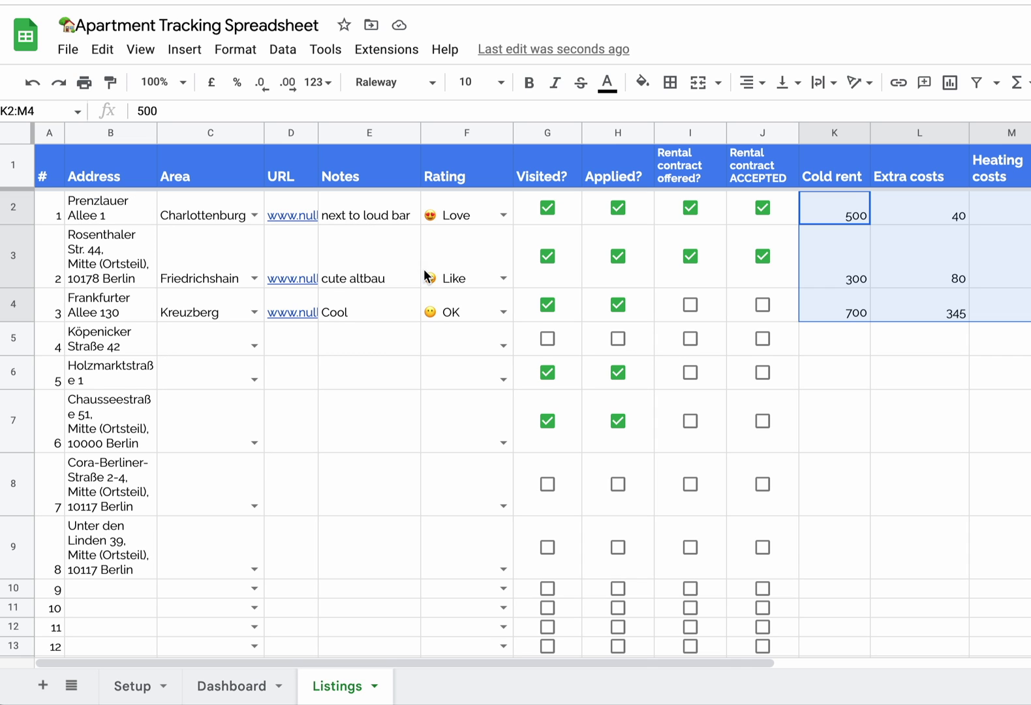
Step: Review the first listing's address, Charlottenburg area choices, notes and Love rating
{"action": "left_click", "coordinate": [103, 216]}
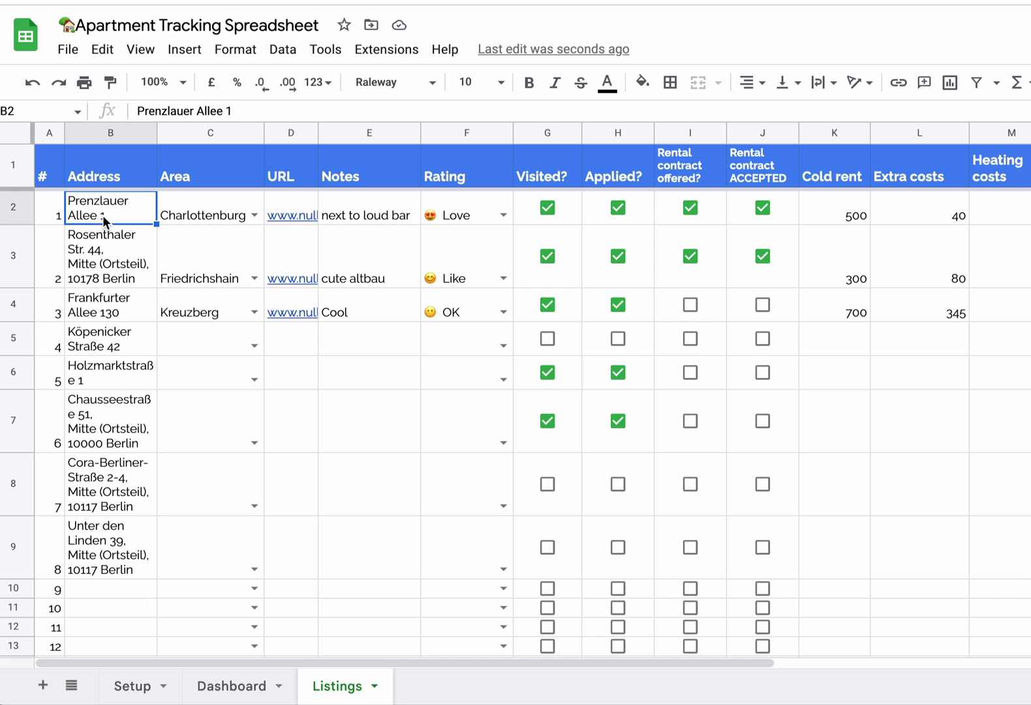
{"action": "left_click", "coordinate": [213, 213]}
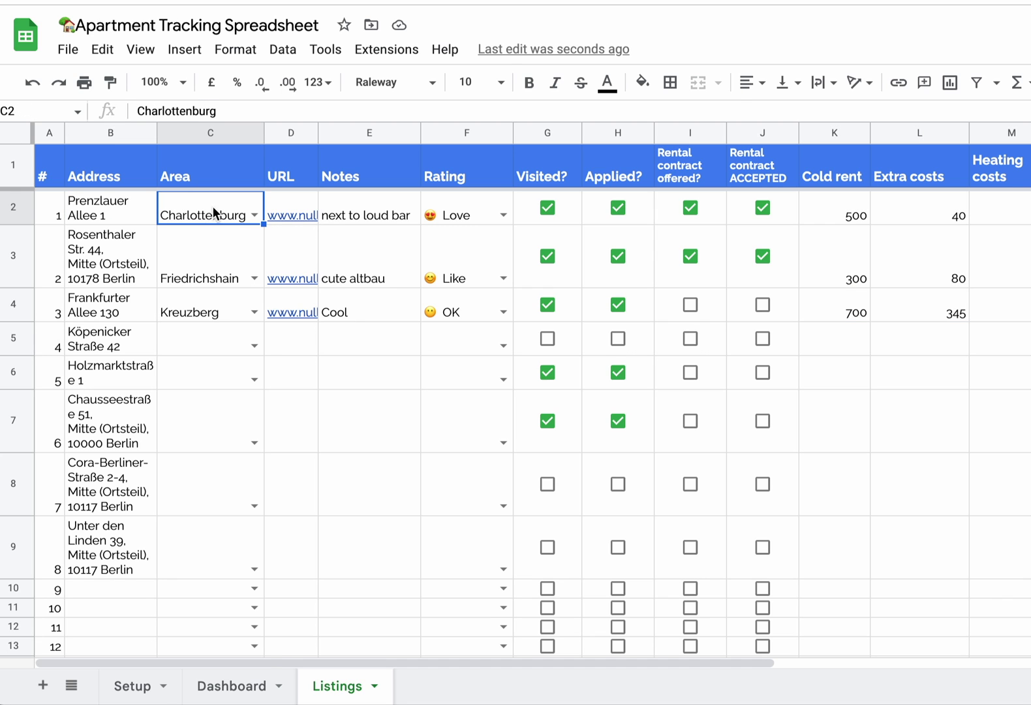
{"action": "left_click", "coordinate": [254, 214]}
{"action": "left_click", "coordinate": [128, 216]}
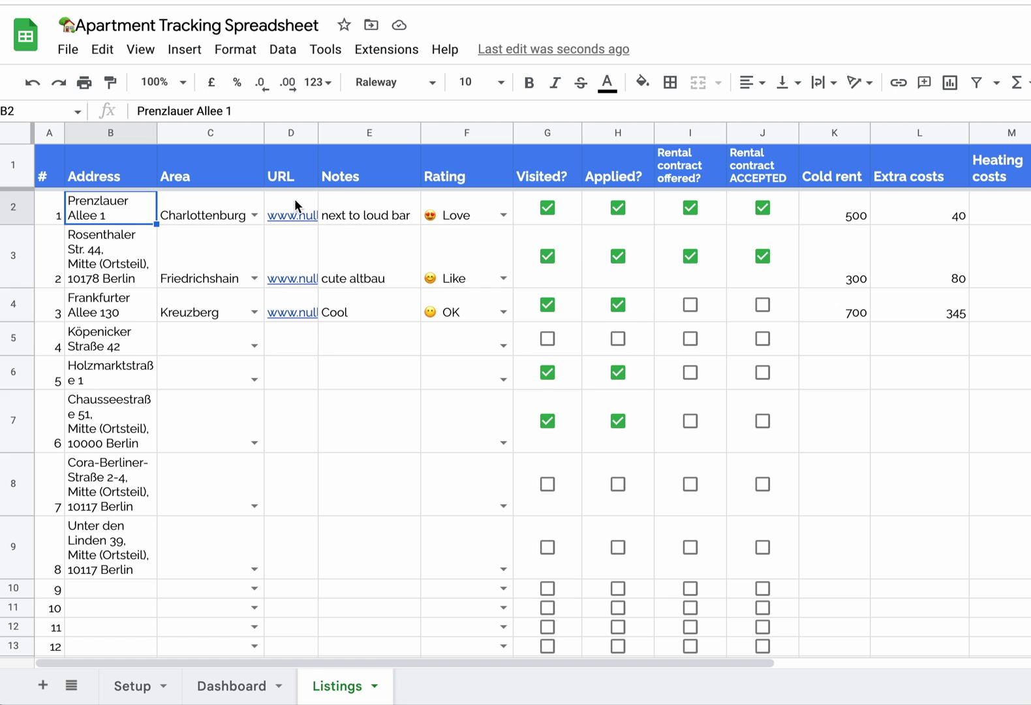
{"action": "left_click", "coordinate": [351, 202]}
{"action": "left_click", "coordinate": [464, 208]}
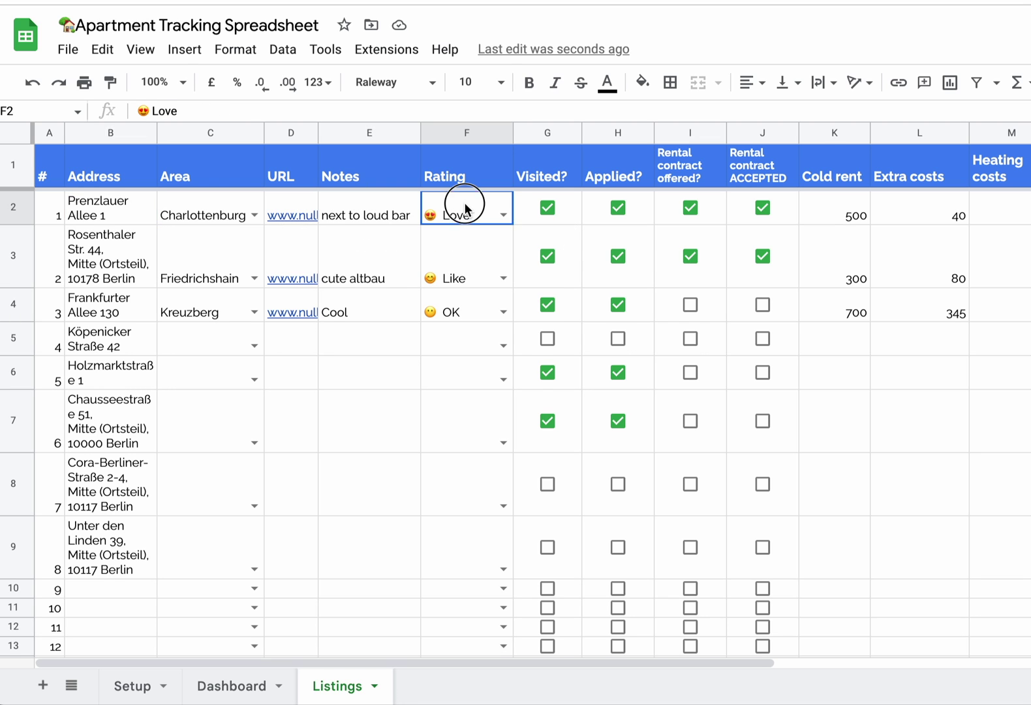
Step: Check the first listing's 500 cold rent, 800 deposit and Warm rent formula
{"action": "scroll", "coordinate": [469, 204], "scroll_direction": "right", "scroll_amount": 5}
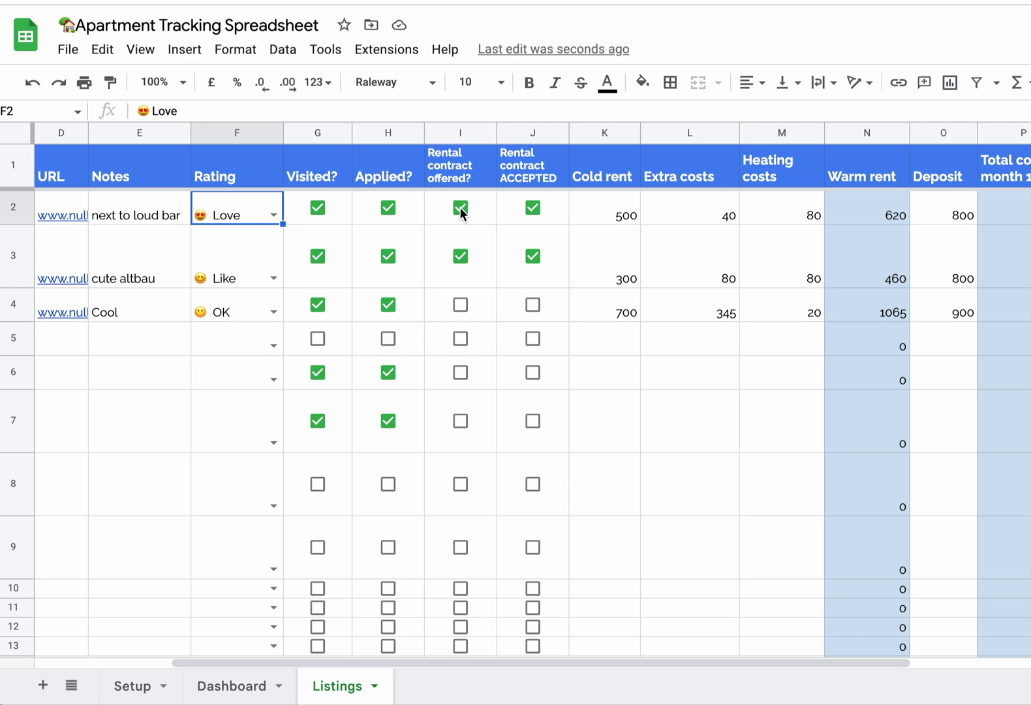
{"action": "left_click", "coordinate": [606, 206]}
{"action": "scroll", "coordinate": [606, 206], "scroll_direction": "right", "scroll_amount": 4}
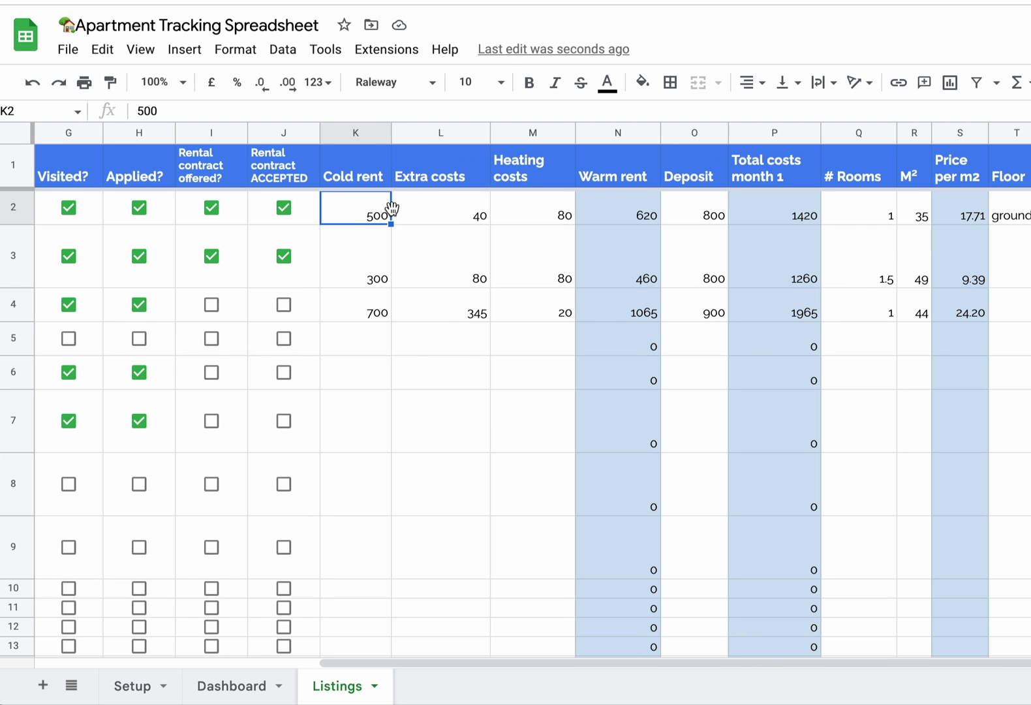
{"action": "scroll", "coordinate": [391, 207], "scroll_direction": "right", "scroll_amount": 1}
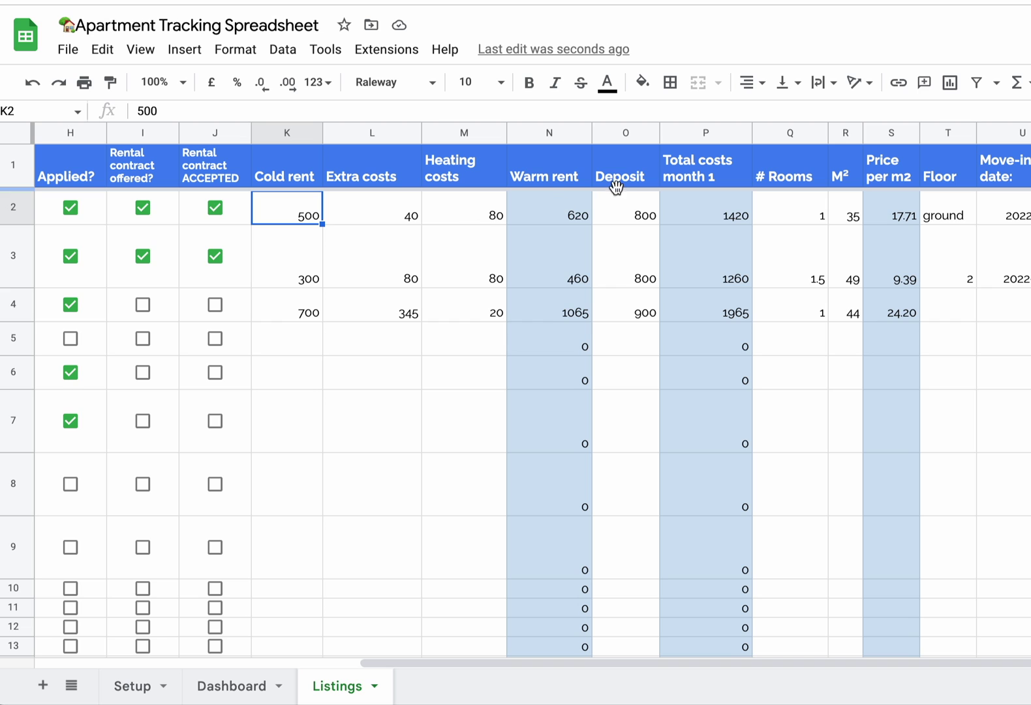
{"action": "left_click", "coordinate": [618, 214]}
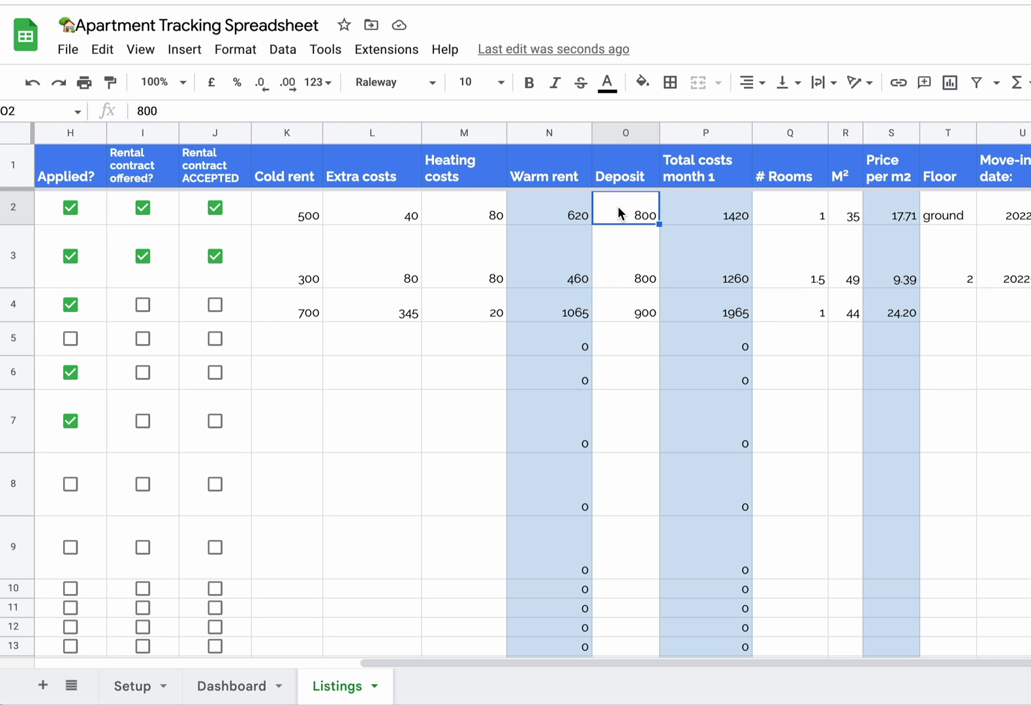
{"action": "left_click", "coordinate": [566, 212]}
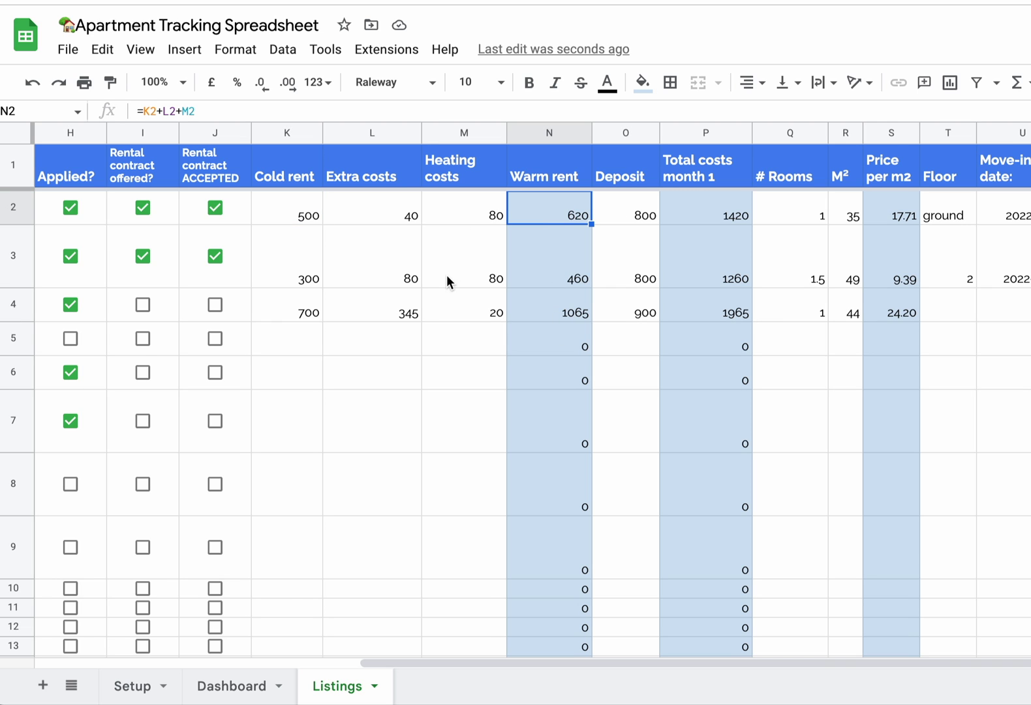
{"action": "scroll", "coordinate": [457, 287], "scroll_direction": "left", "scroll_amount": 5}
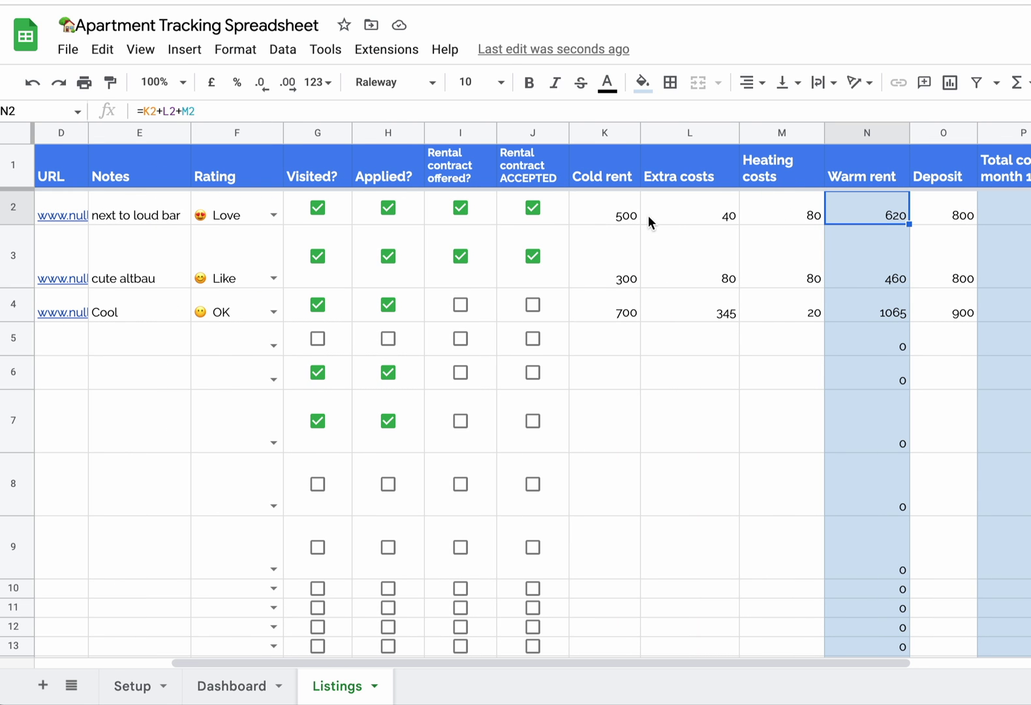
{"action": "left_click", "coordinate": [603, 222]}
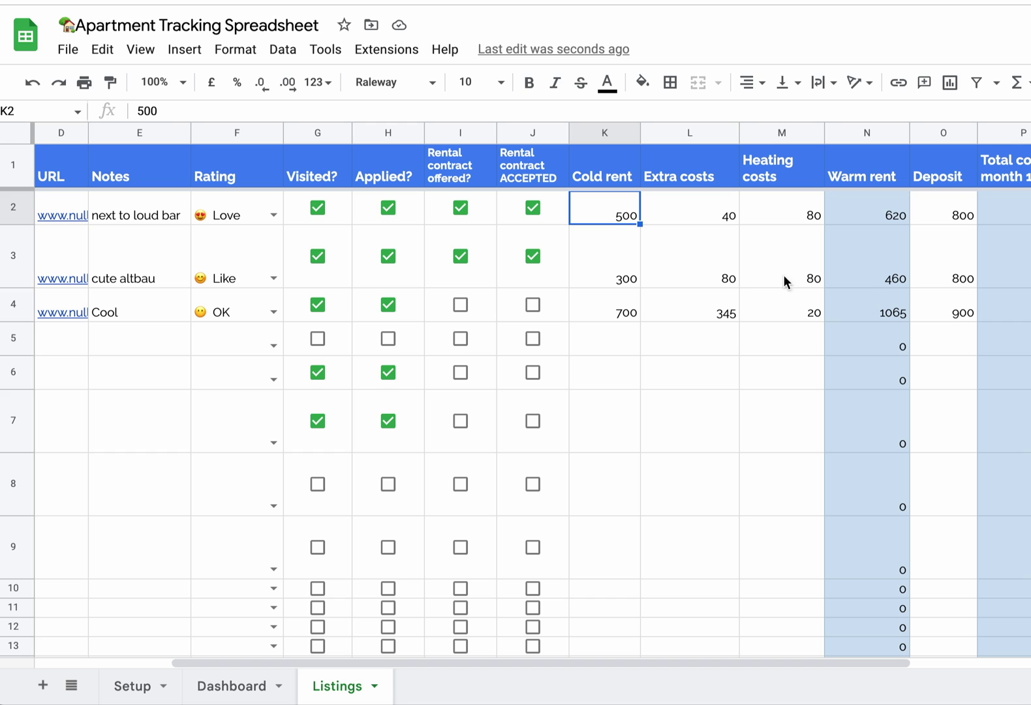
Step: Clear the third listing's heating costs, extra costs and cold rent
{"action": "left_click", "coordinate": [796, 309]}
{"action": "key", "text": "Delete"}
{"action": "key", "text": "Left"}
{"action": "key", "text": "Delete"}
{"action": "key", "text": "Left"}
{"action": "key", "text": "Delete"}
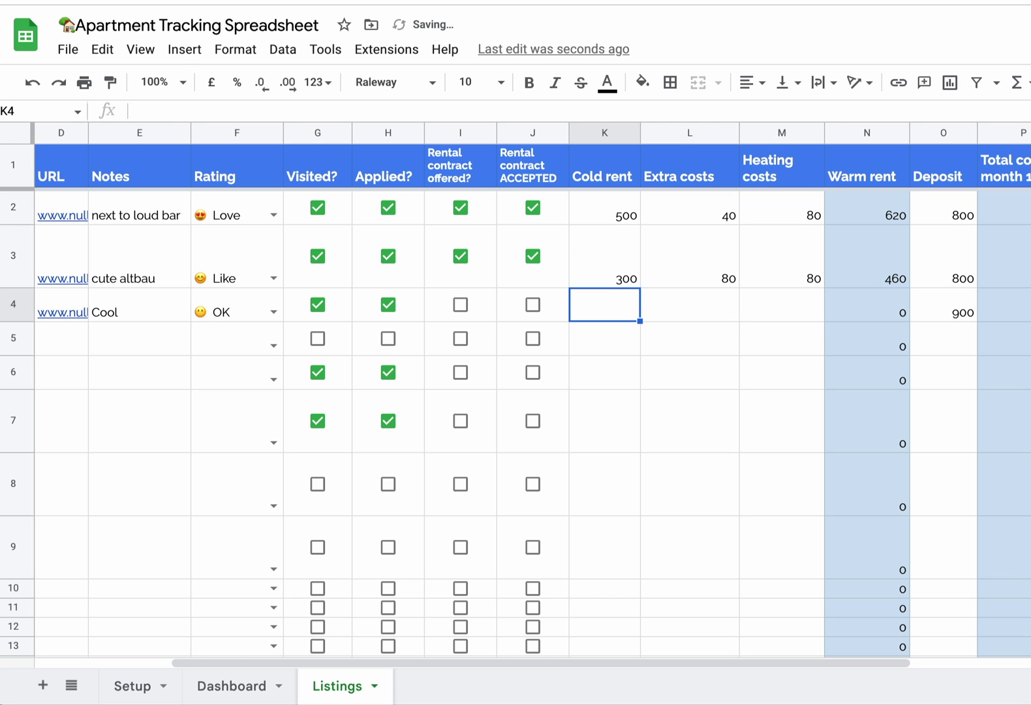
Step: Check the third listing's rooms, floor area, move-in date and 'no heating' heating type
{"action": "scroll", "coordinate": [865, 269], "scroll_direction": "right", "scroll_amount": 4}
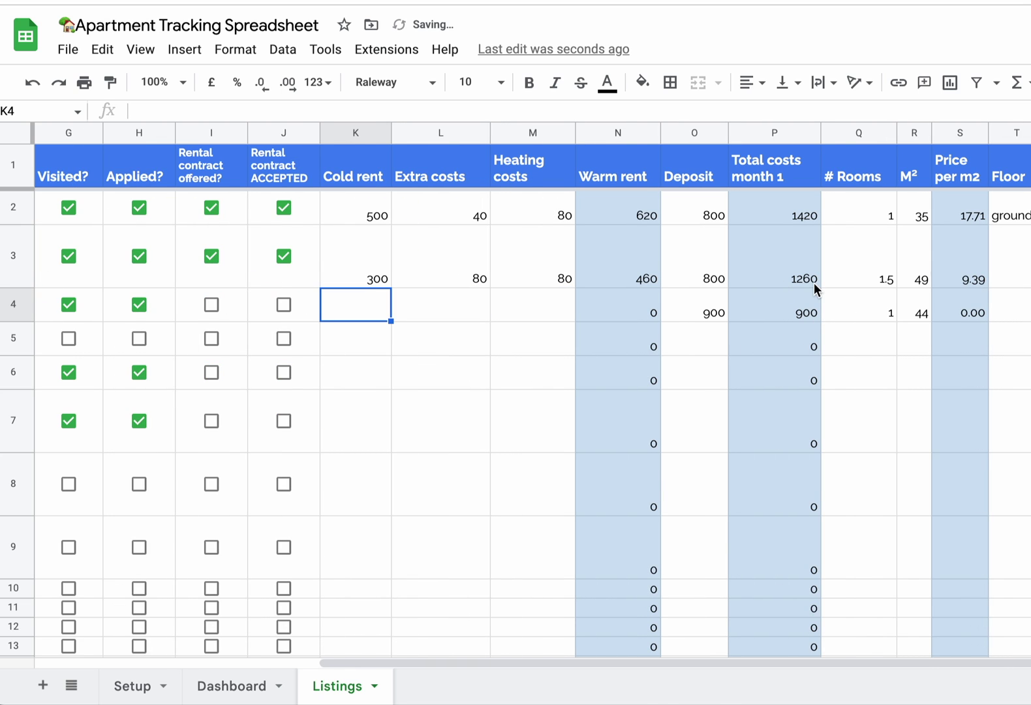
{"action": "scroll", "coordinate": [814, 283], "scroll_direction": "right", "scroll_amount": 2}
{"action": "left_click", "coordinate": [706, 306]}
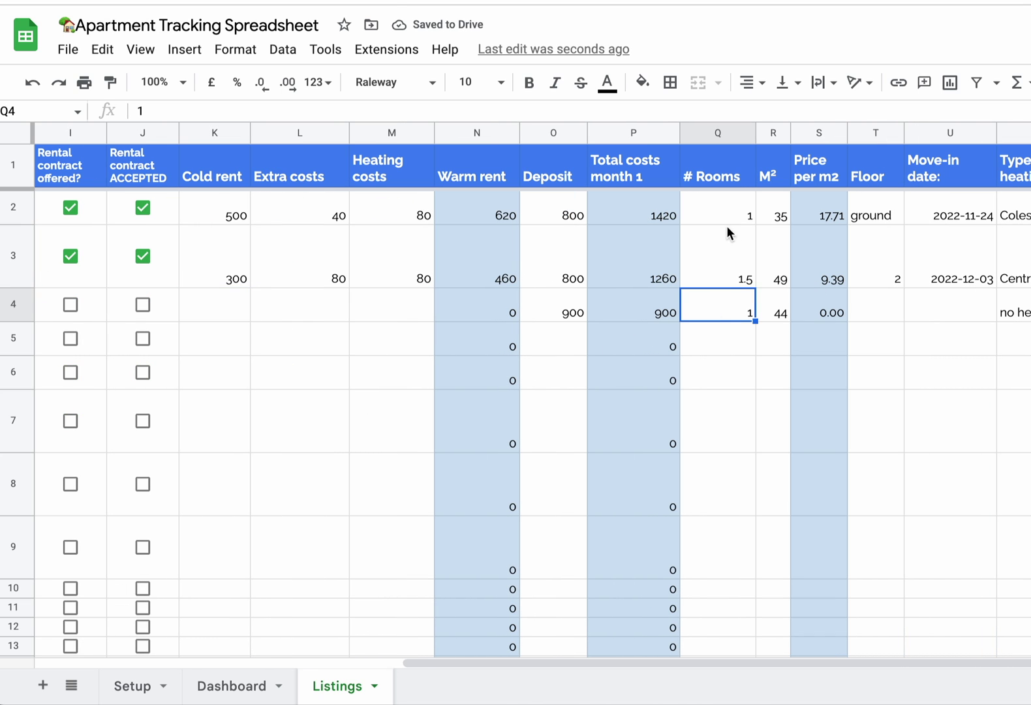
{"action": "left_click", "coordinate": [776, 314]}
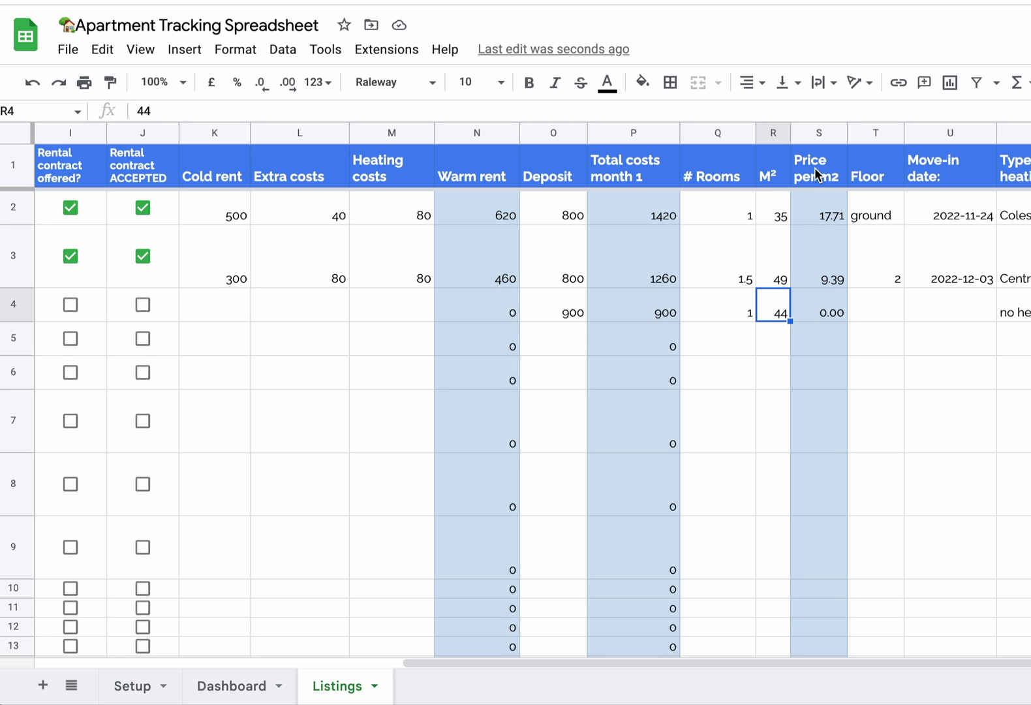
{"action": "scroll", "coordinate": [815, 167], "scroll_direction": "right", "scroll_amount": 2}
{"action": "scroll", "coordinate": [791, 313], "scroll_direction": "right", "scroll_amount": 1}
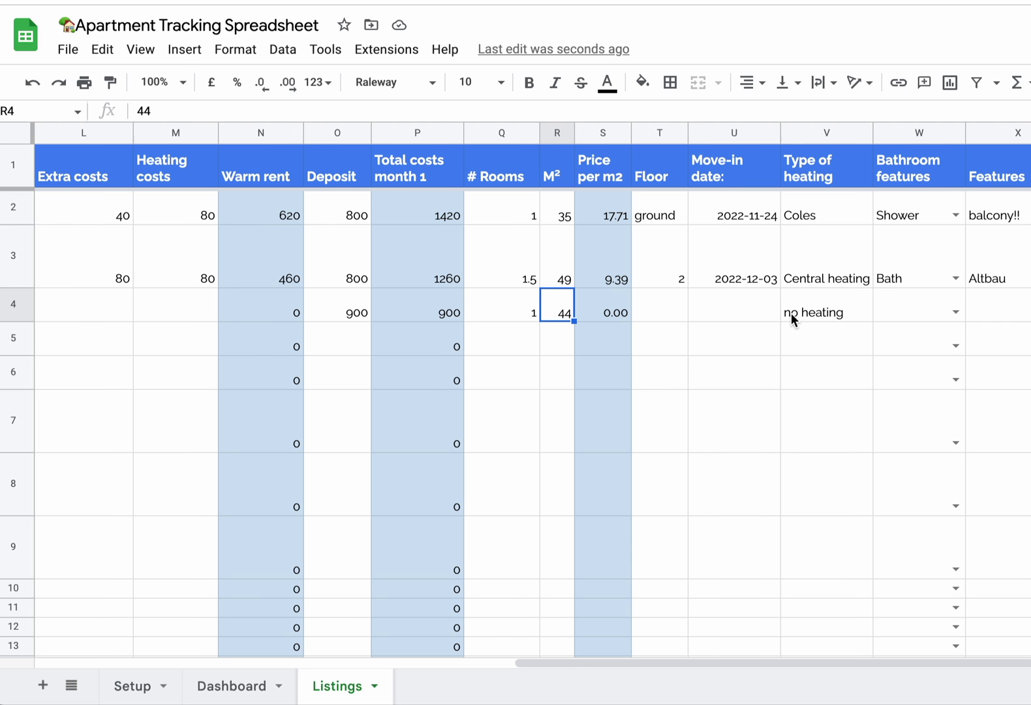
{"action": "left_click", "coordinate": [748, 310]}
{"action": "left_click", "coordinate": [824, 308]}
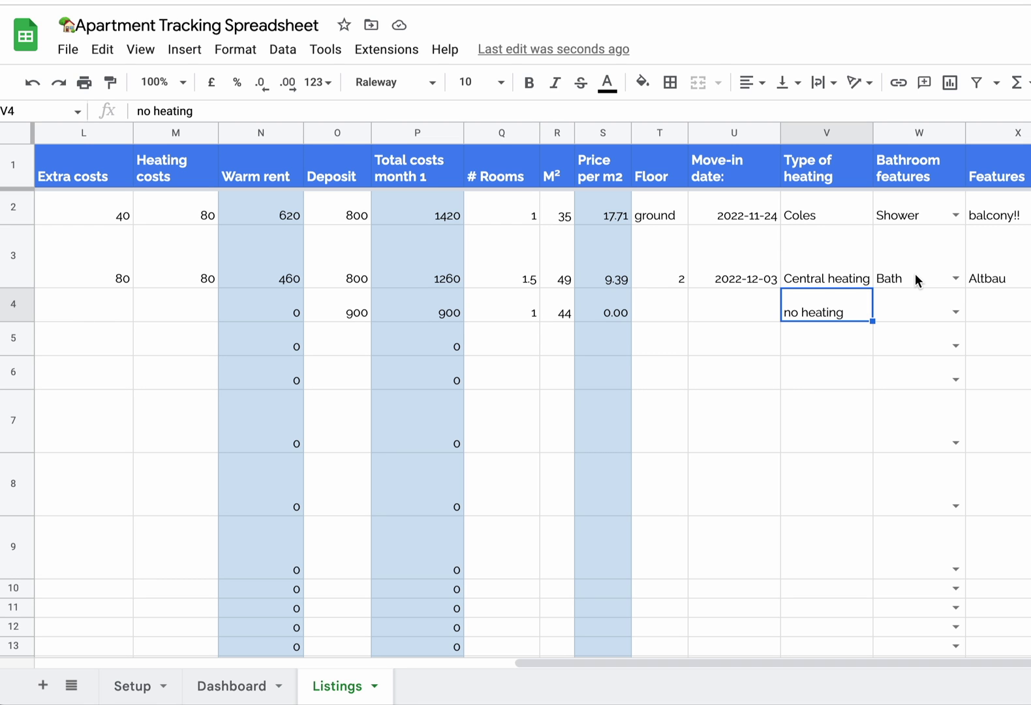
{"action": "scroll", "coordinate": [915, 273], "scroll_direction": "left", "scroll_amount": 10}
{"action": "scroll", "coordinate": [915, 272], "scroll_direction": "down", "scroll_amount": 1}
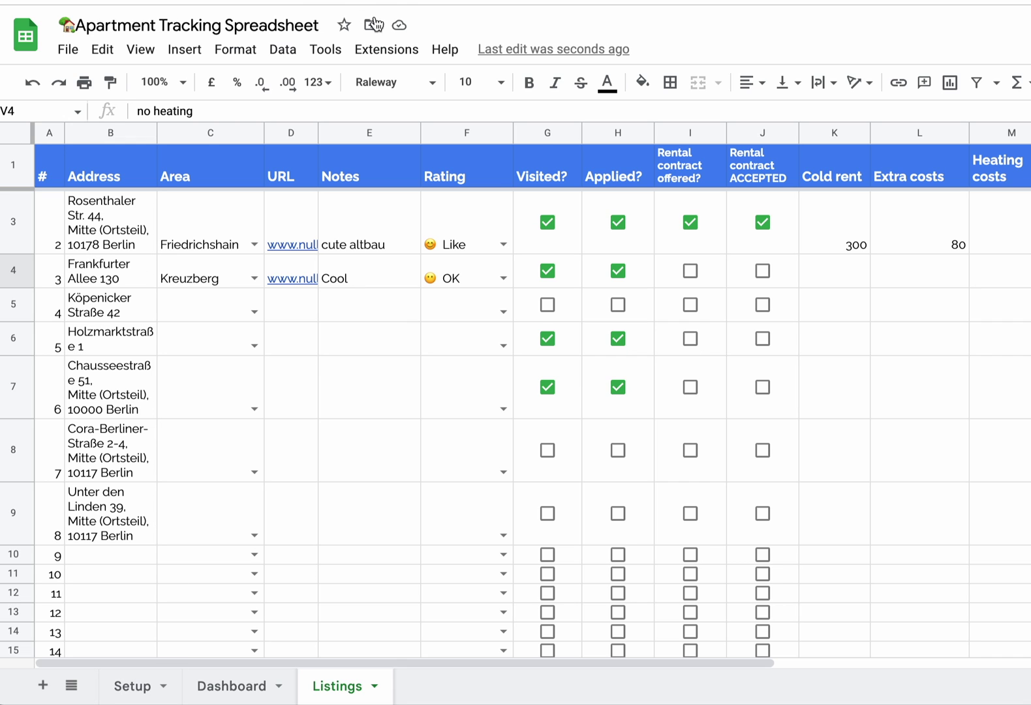
{"action": "left_click", "coordinate": [396, 51]}
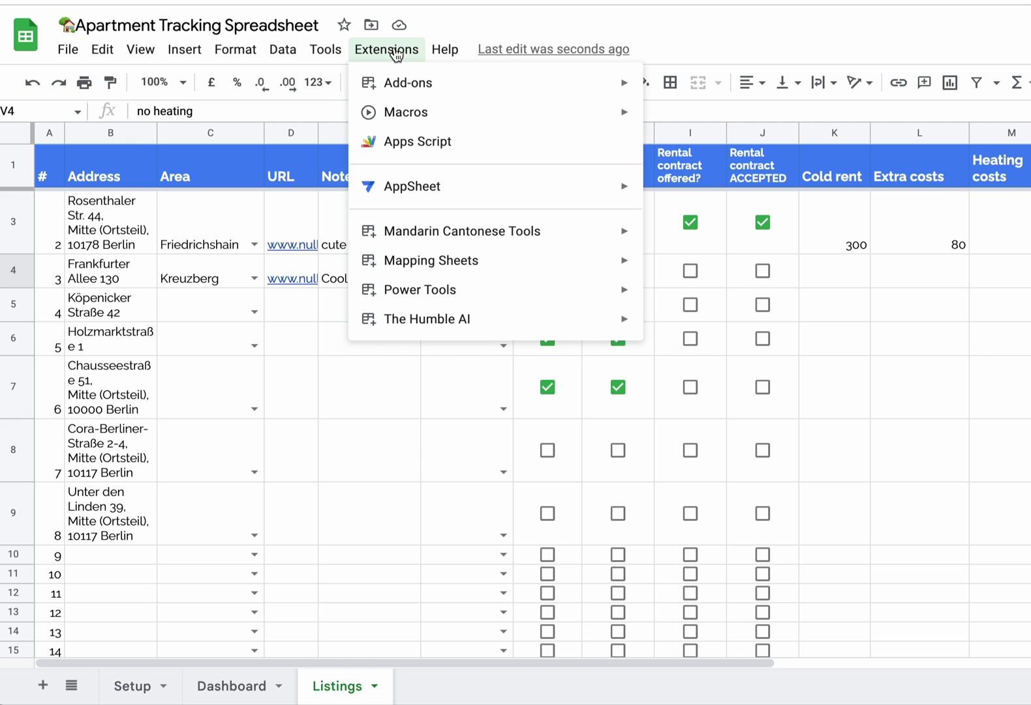
{"action": "mouse_move", "coordinate": [409, 92]}
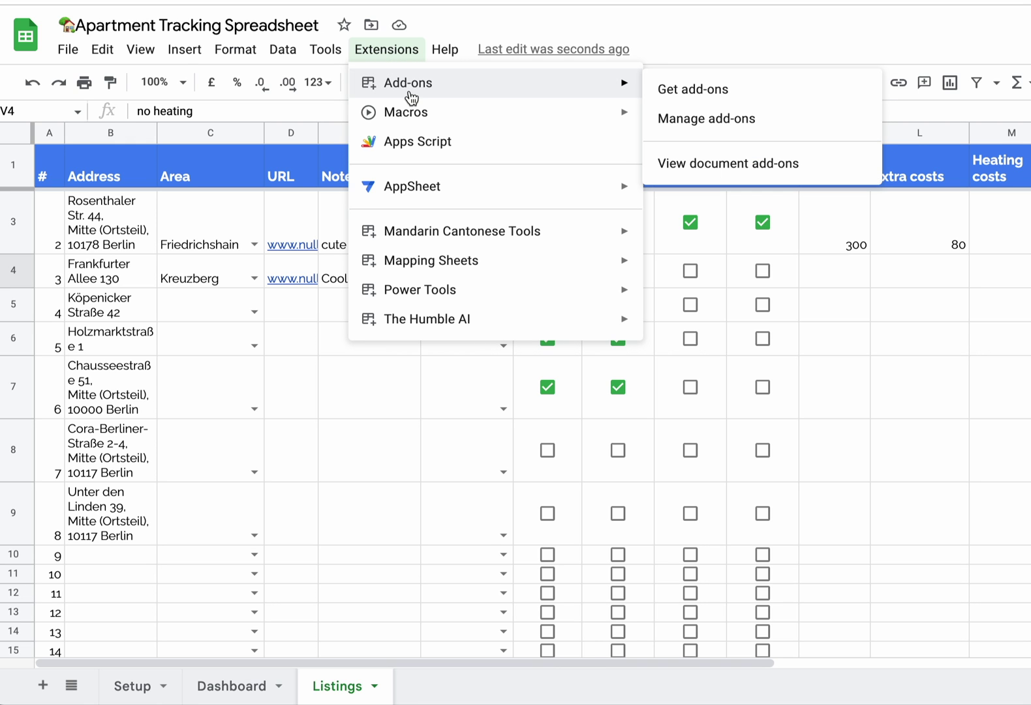
{"action": "left_click", "coordinate": [673, 91]}
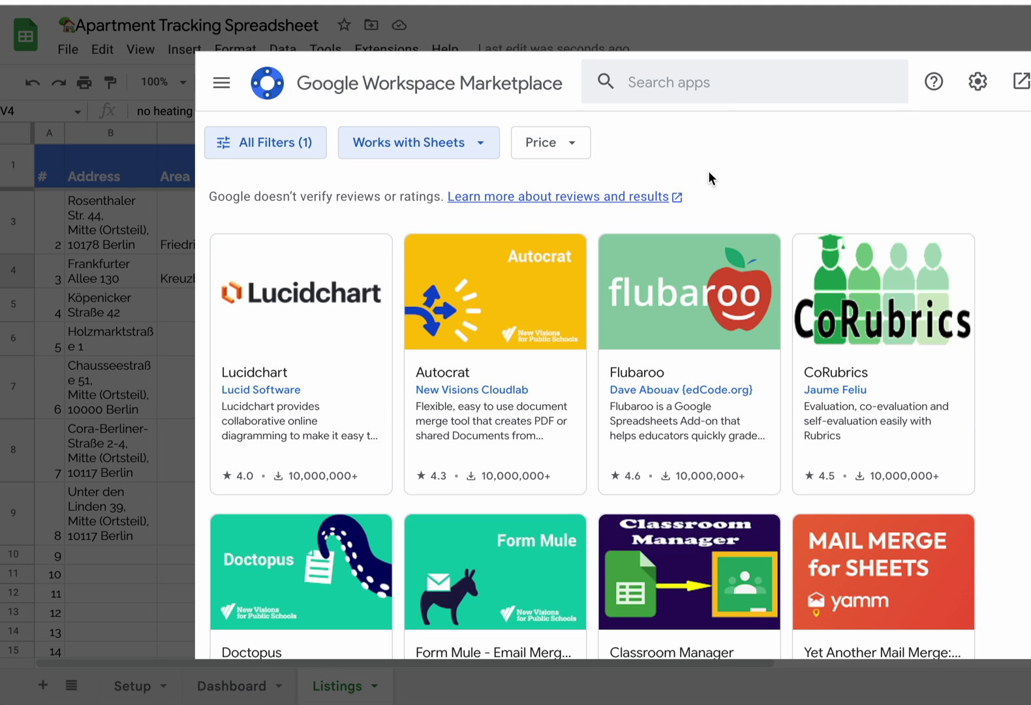
{"action": "left_click", "coordinate": [732, 80]}
{"action": "type", "text": "Mapping"}
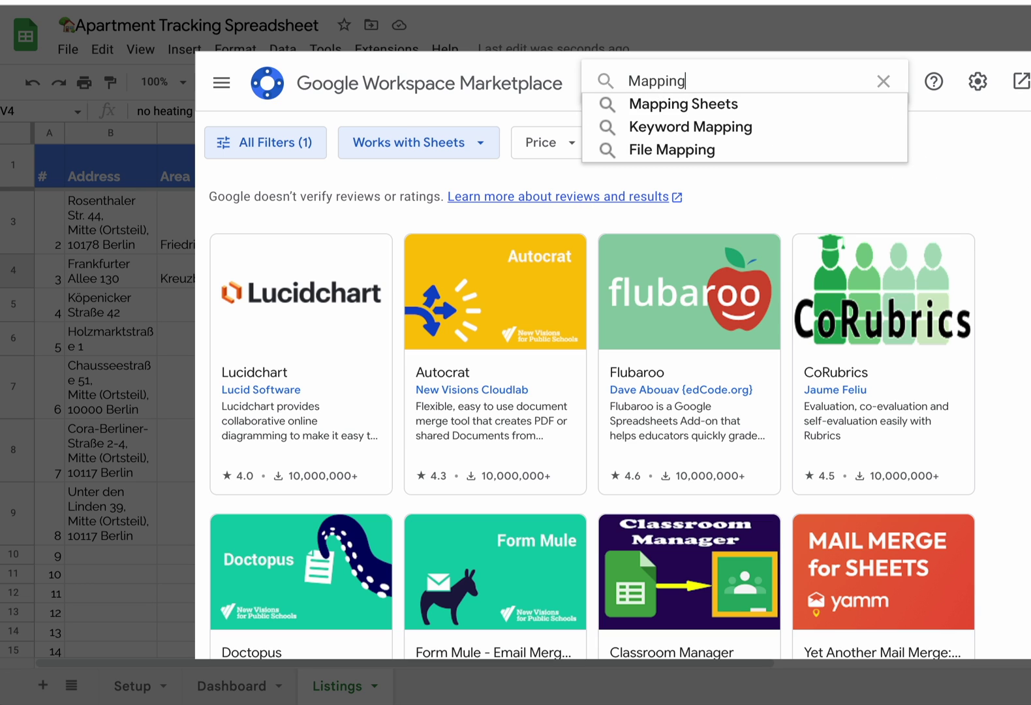
{"action": "left_click", "coordinate": [742, 104]}
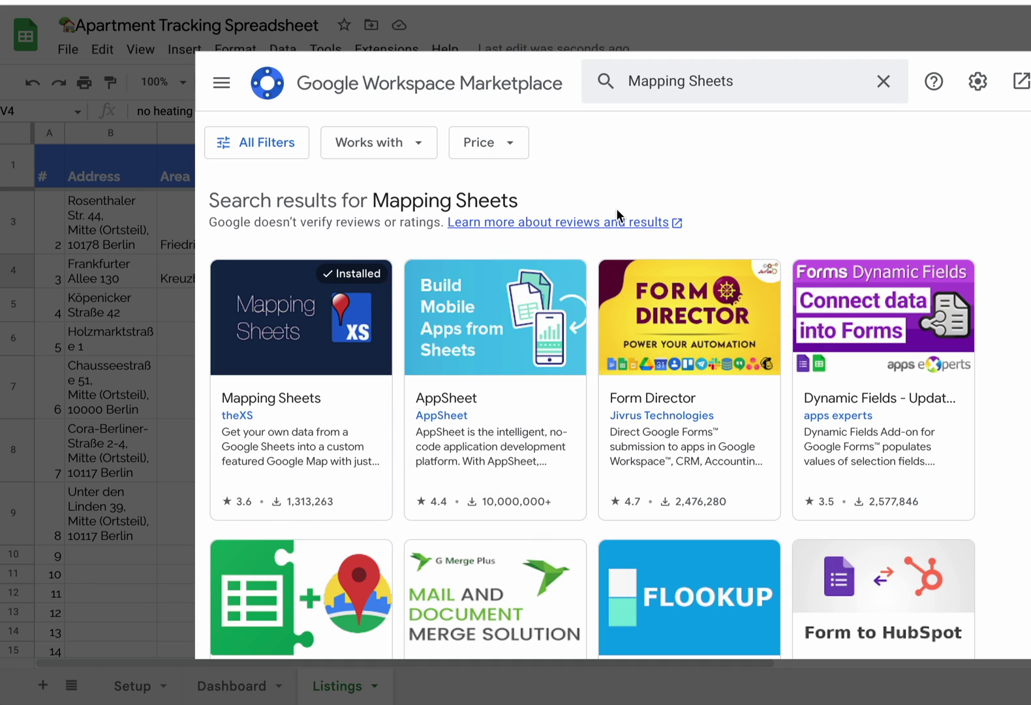
{"action": "left_click", "coordinate": [288, 342]}
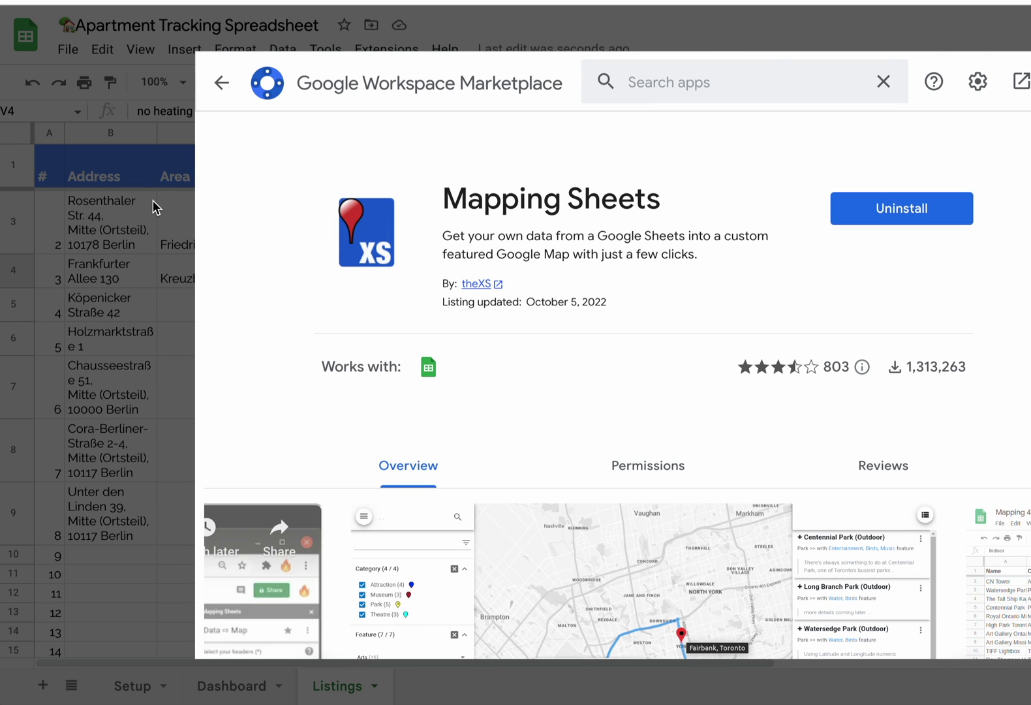
{"action": "key", "text": "Escape"}
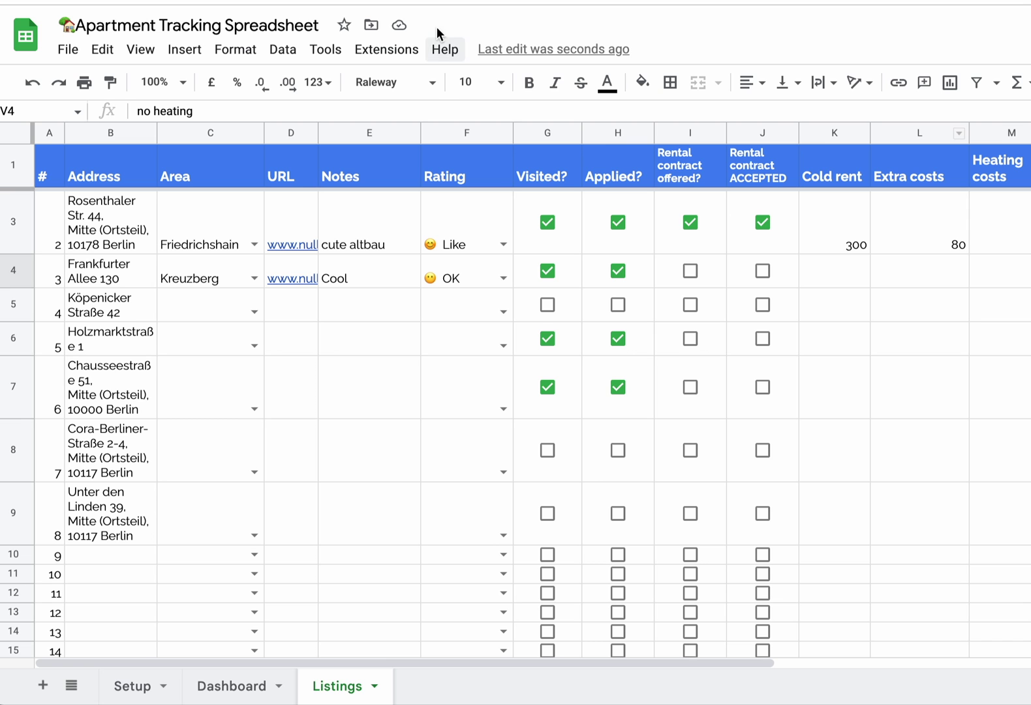
Step: Start Mapping from Extensions > Mapping Sheets and dismiss the welcome message
{"action": "left_click", "coordinate": [389, 57]}
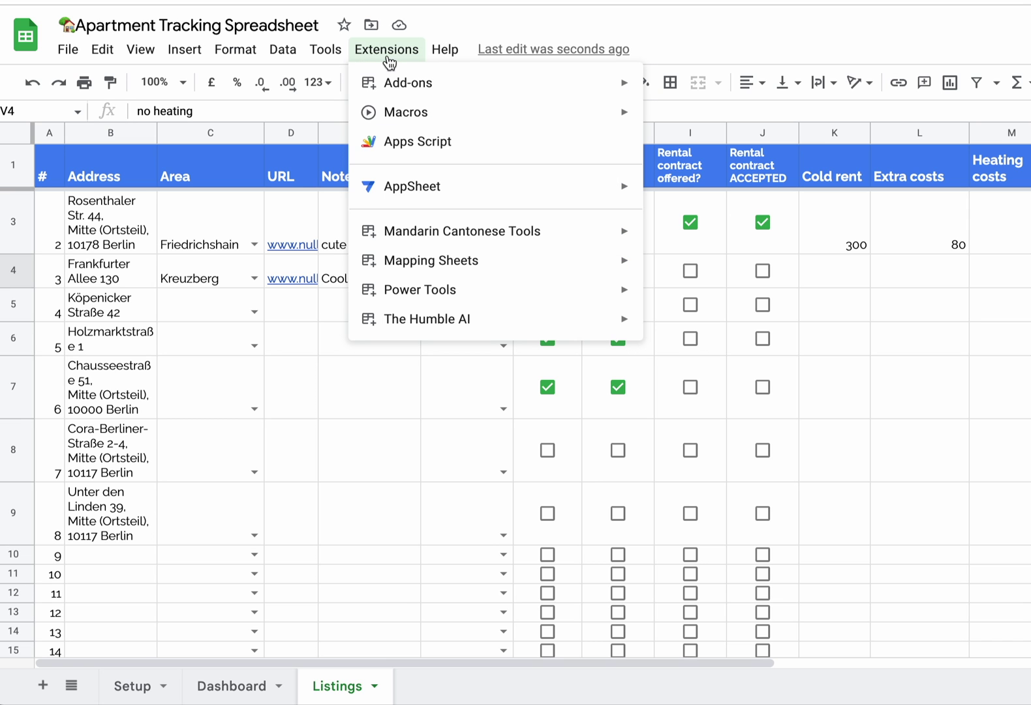
{"action": "mouse_move", "coordinate": [496, 263]}
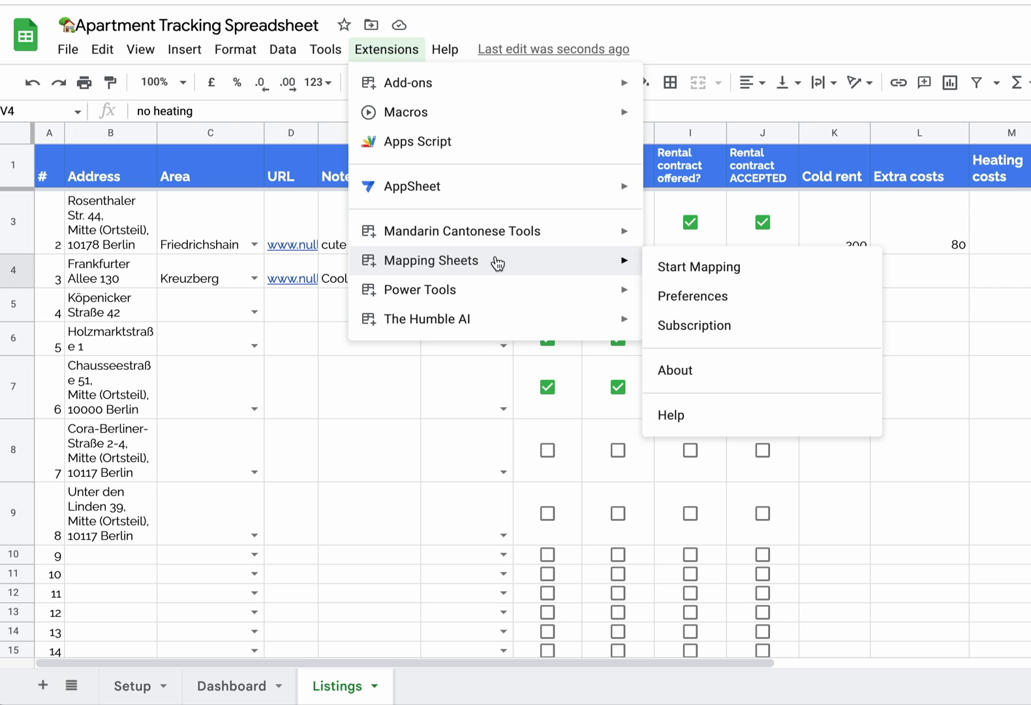
{"action": "left_click", "coordinate": [677, 268]}
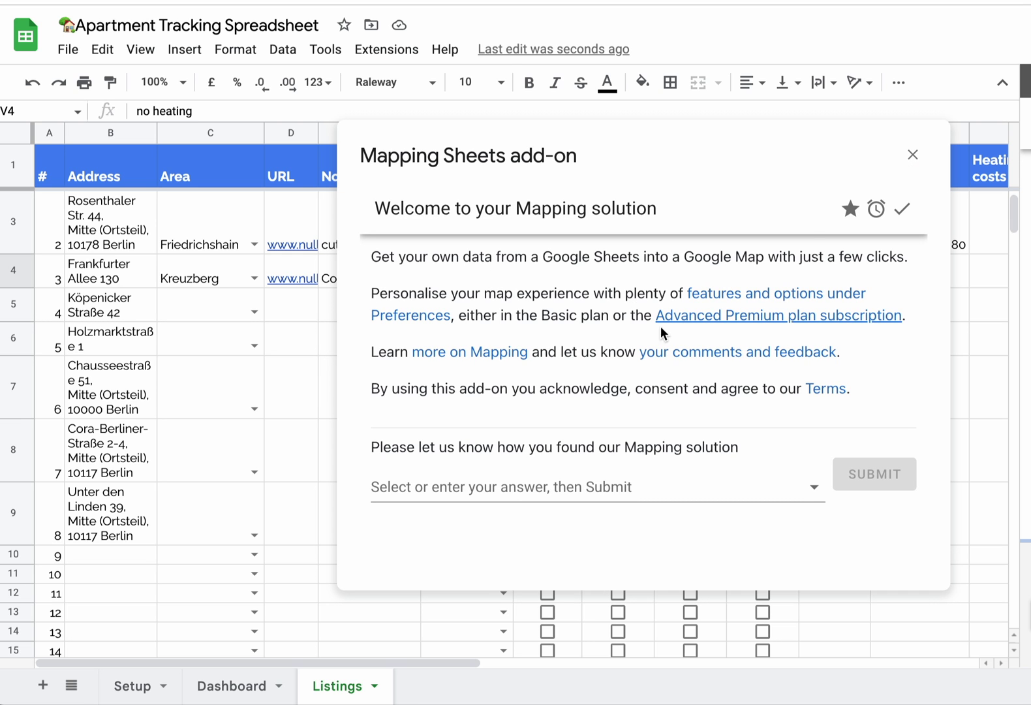
{"action": "left_click", "coordinate": [913, 155]}
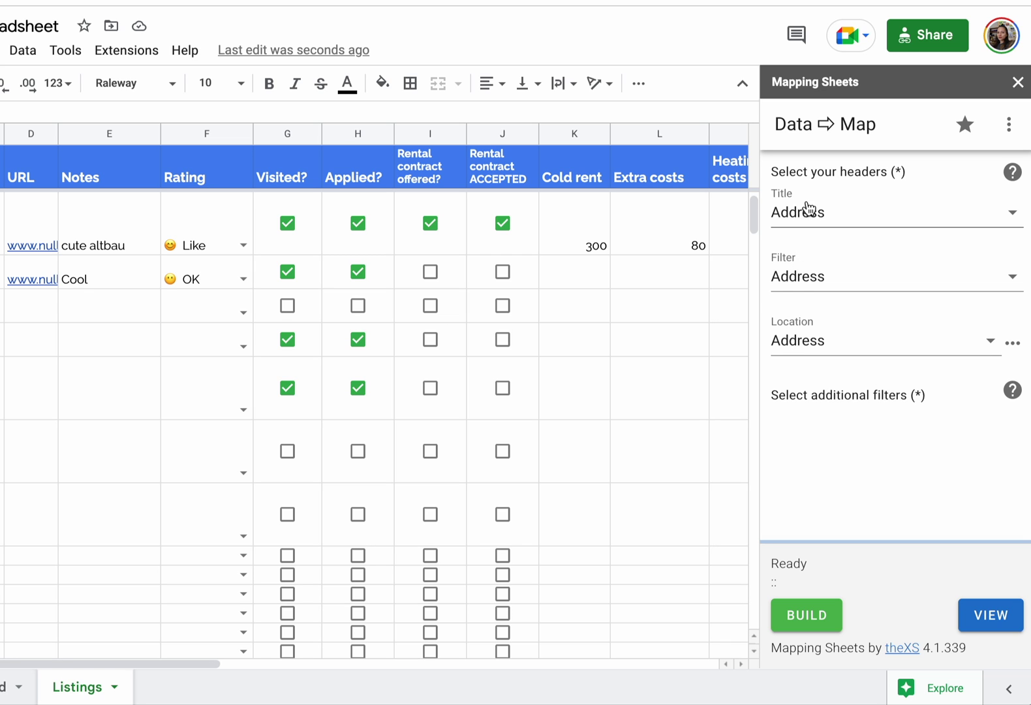
Step: Set the pin Title header to Address and build the map from the listings
{"action": "left_click", "coordinate": [805, 203]}
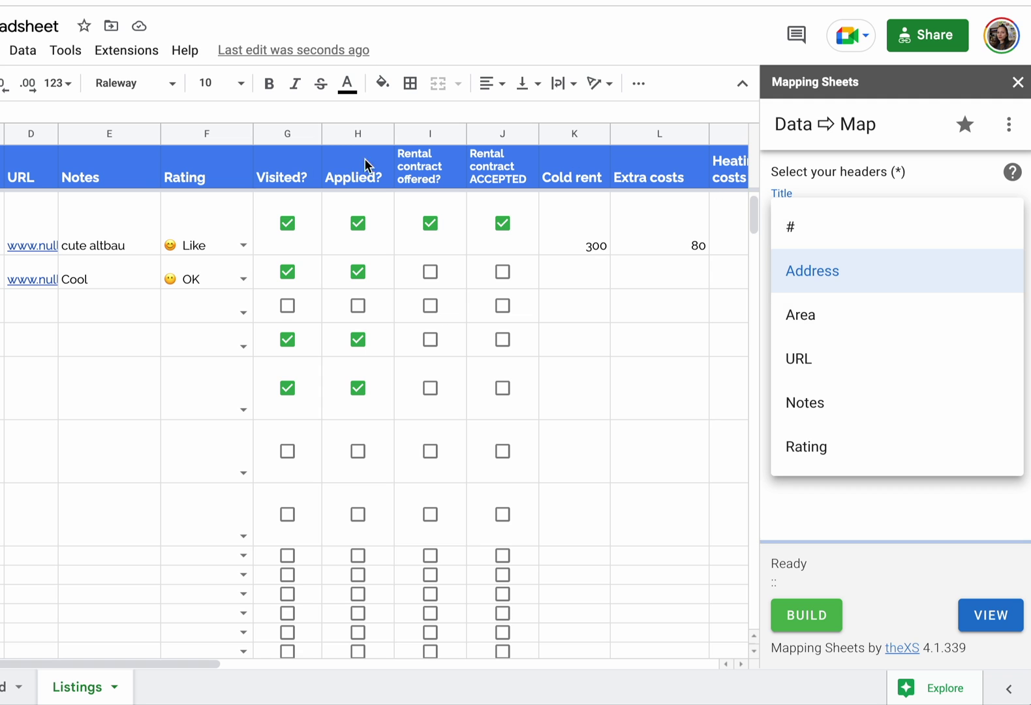
{"action": "left_click", "coordinate": [820, 276]}
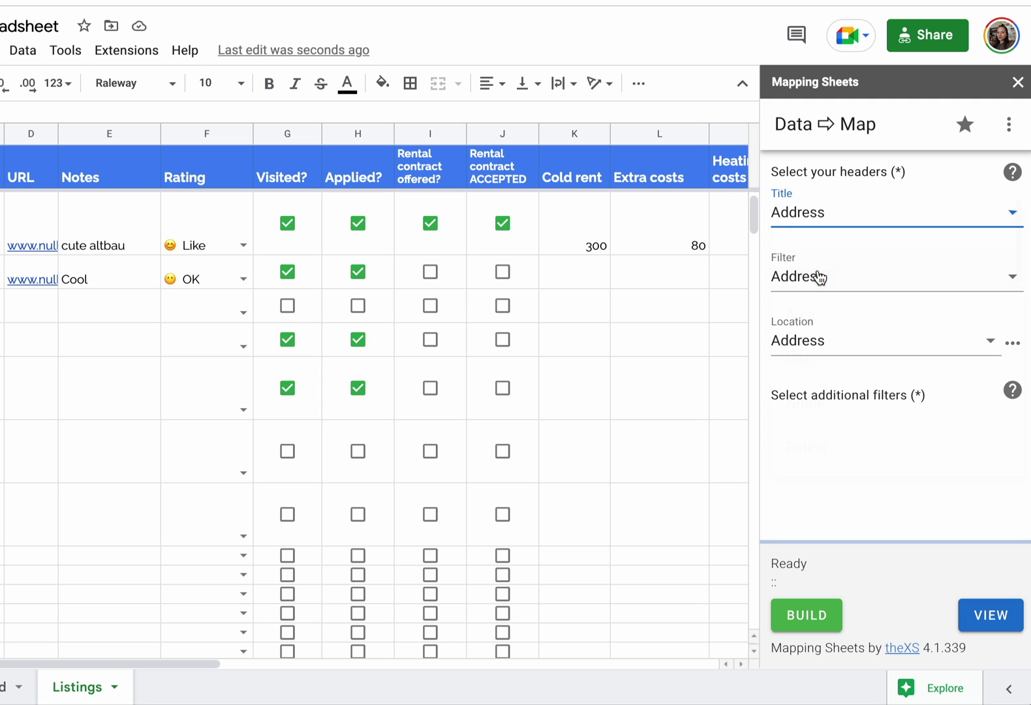
{"action": "left_click", "coordinate": [779, 620]}
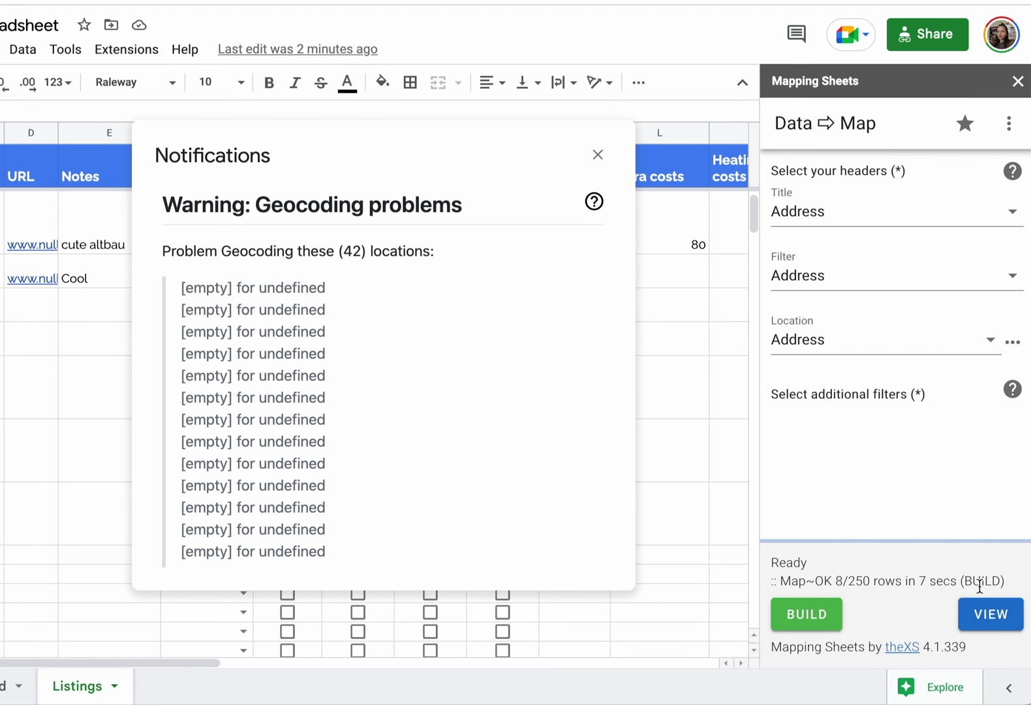
Step: View the built map, zoom out one level and centre it on Berlin
{"action": "left_click", "coordinate": [984, 614]}
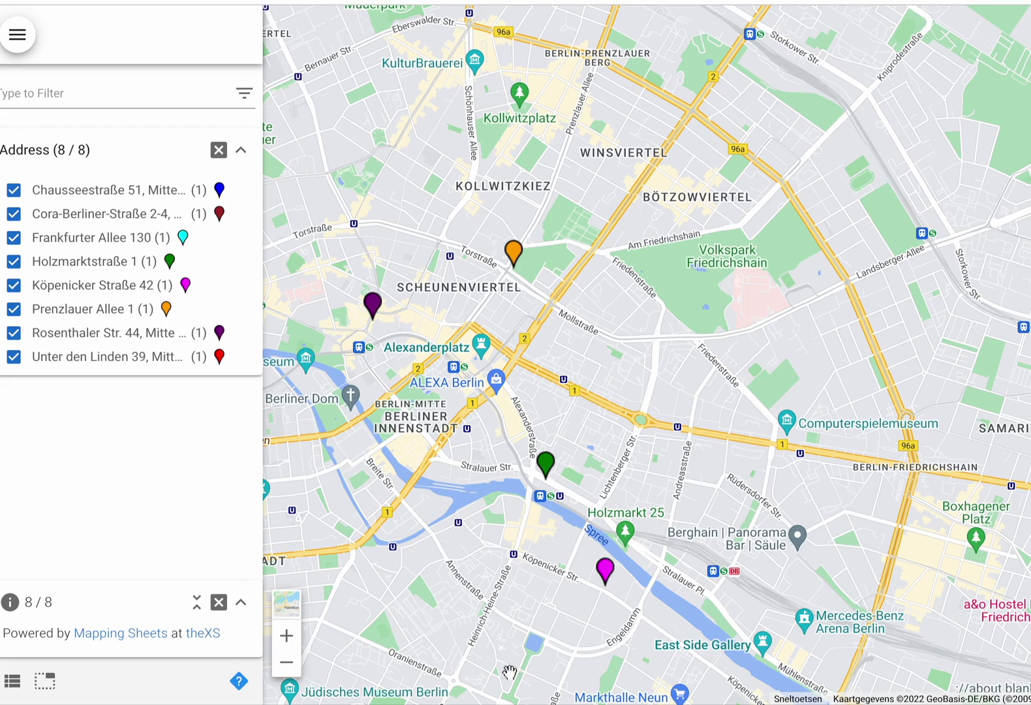
{"action": "left_click", "coordinate": [286, 662]}
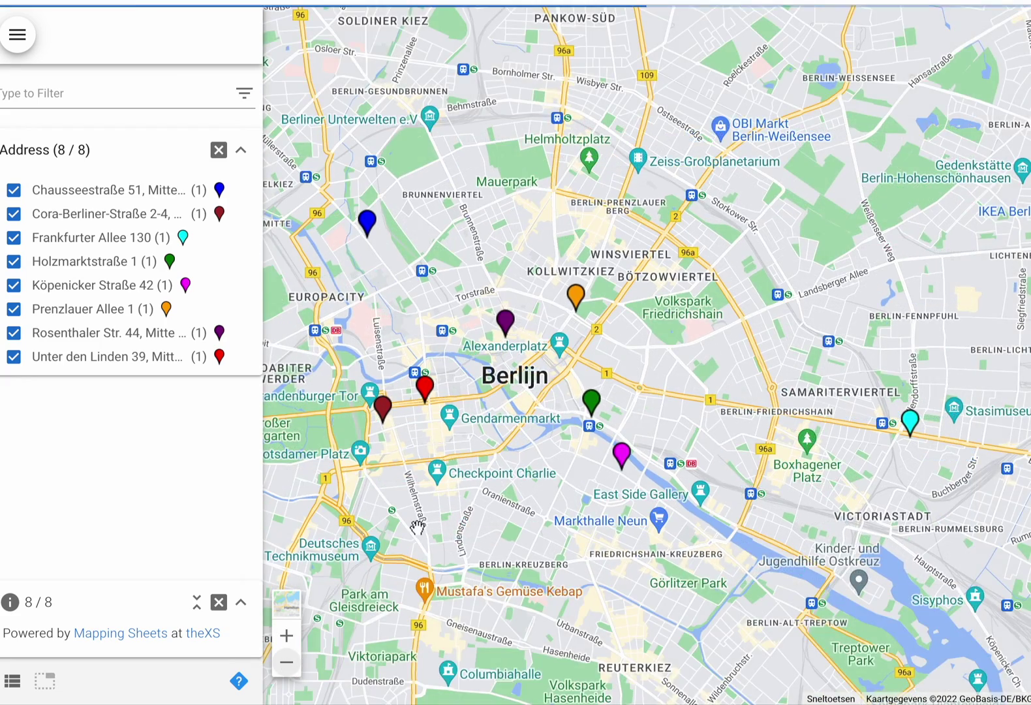
{"action": "left_click_drag", "start_coordinate": [527, 478], "coordinate": [496, 552]}
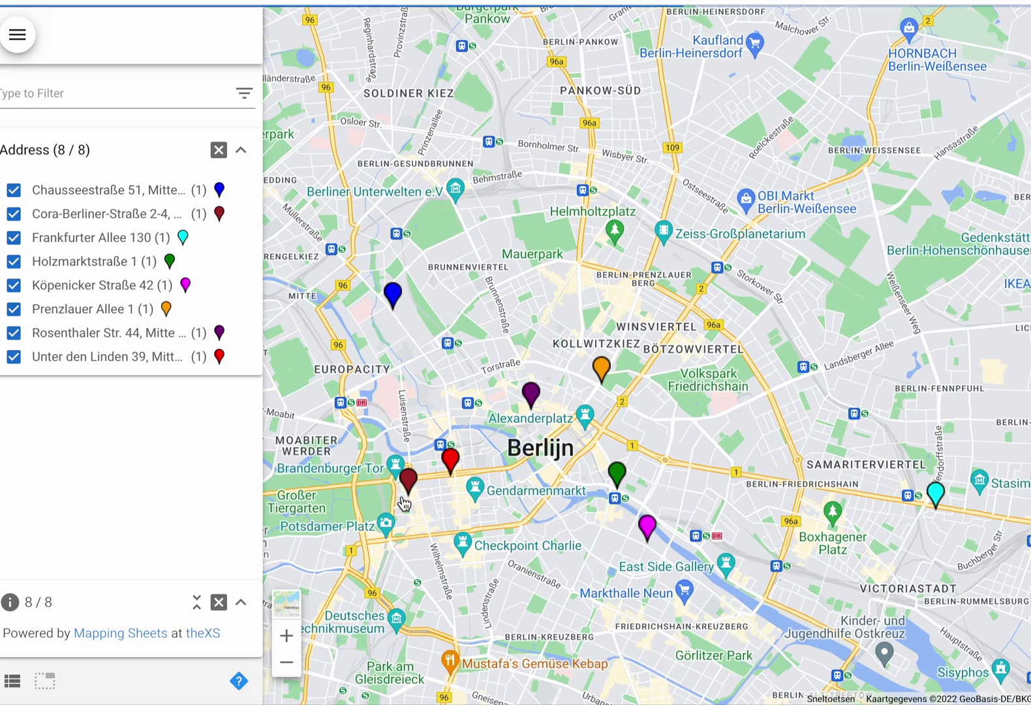